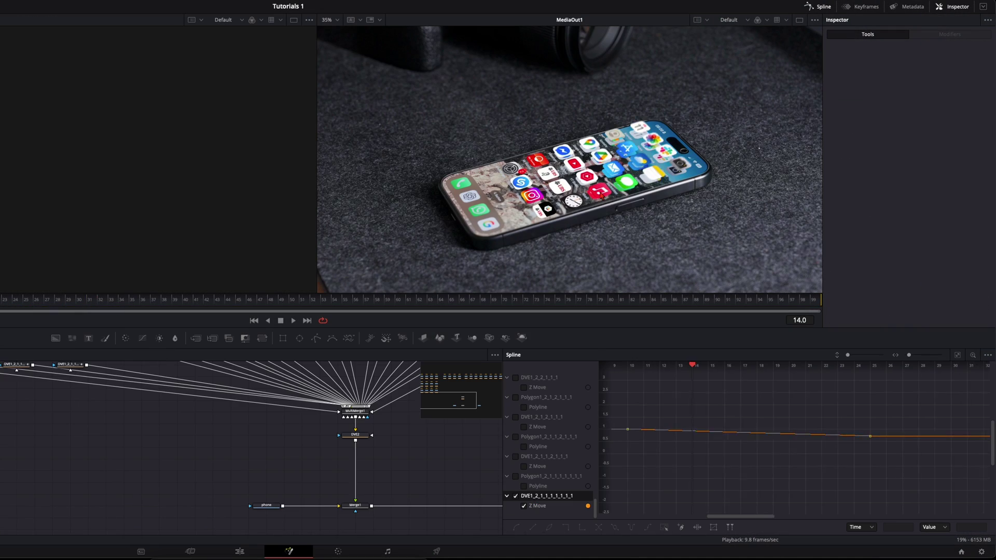
Play the phone shot in the 02 Tutorial timeline to review the footage.
{"action": "left_click", "coordinate": [672, 423]}
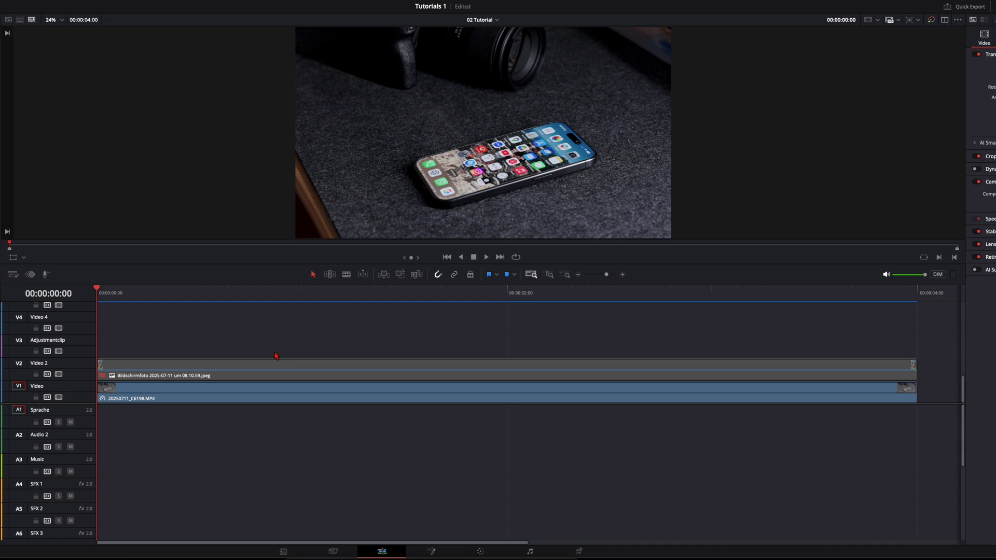
{"action": "key", "text": "space"}
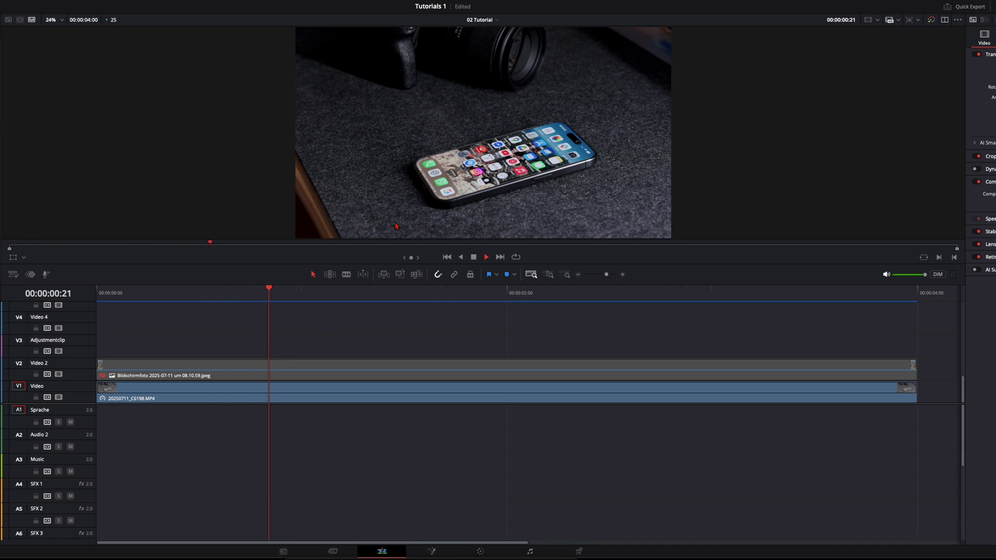
{"action": "key", "text": "space"}
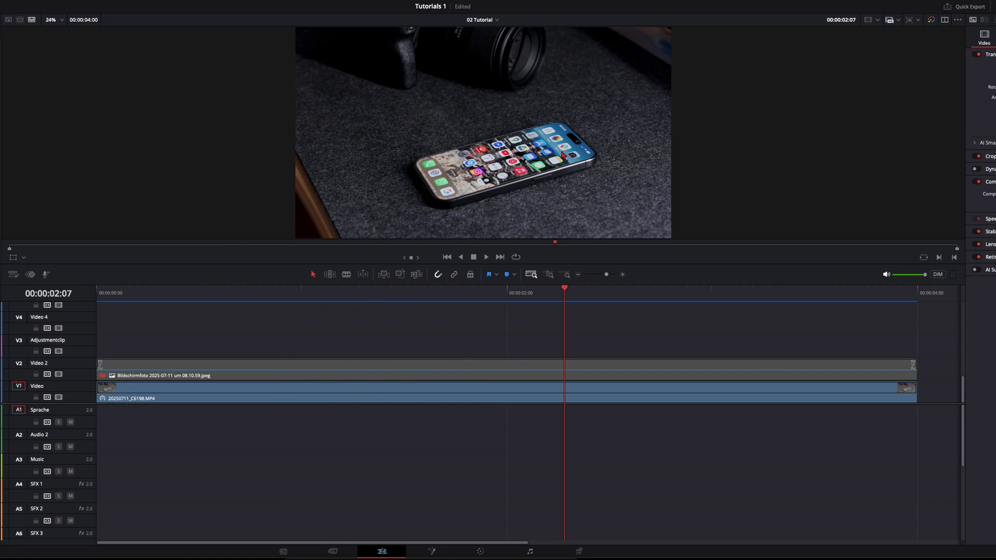
Enable the screenshot image on Video 2 and combine it with the phone video into a Fusion clip.
{"action": "left_click", "coordinate": [524, 367]}
{"action": "key", "text": "d"}
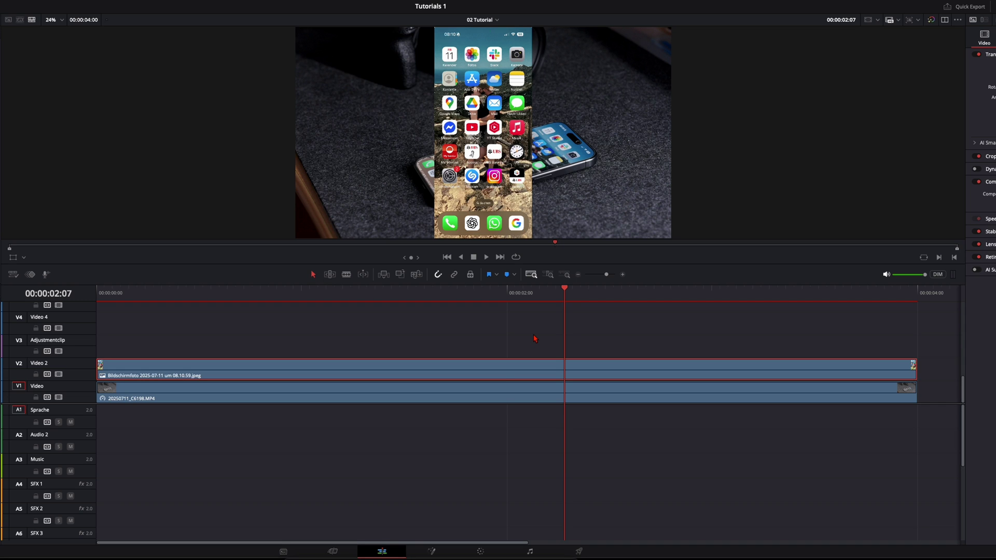
{"action": "left_click", "coordinate": [543, 396], "text": "super"}
{"action": "right_click", "coordinate": [542, 395]}
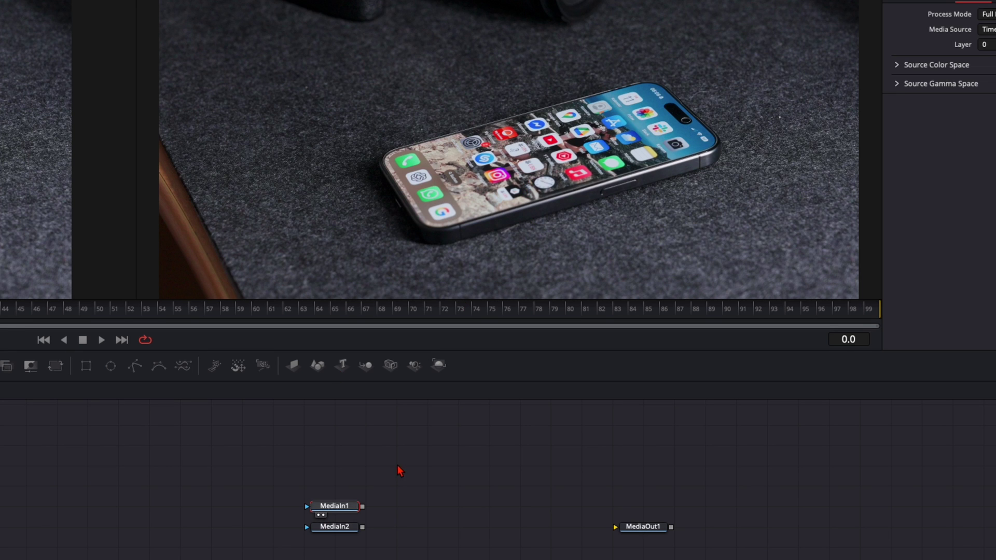
Connect MediaIn1 to MediaOut1 with MediaIn2 placed above, and rename the media nodes as phone and screenshot.
{"action": "left_click_drag", "start_coordinate": [348, 504], "coordinate": [616, 528]}
{"action": "left_click_drag", "start_coordinate": [340, 531], "coordinate": [370, 449]}
{"action": "key", "text": "1"}
{"action": "key", "text": "2"}
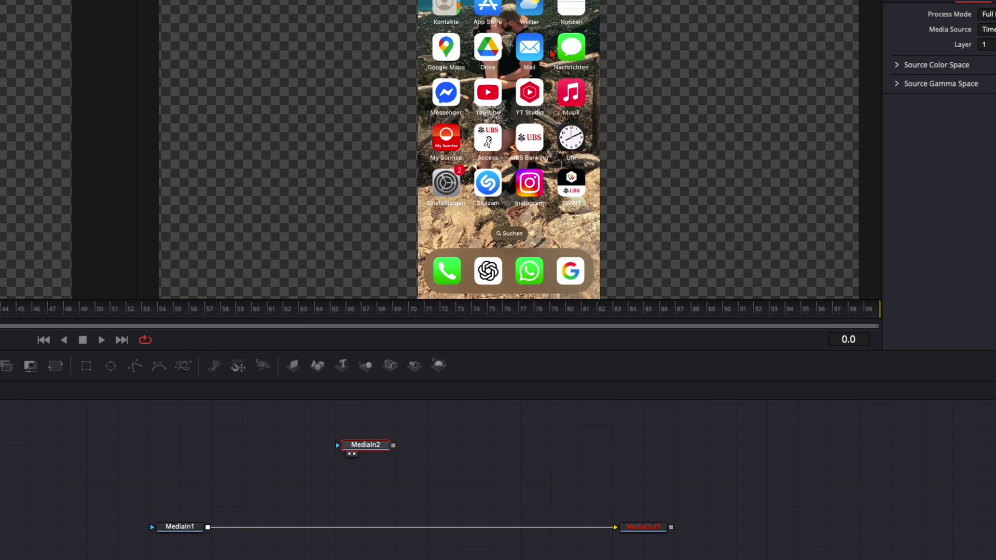
{"action": "scroll", "coordinate": [430, 435], "scroll_direction": "up", "scroll_amount": 1}
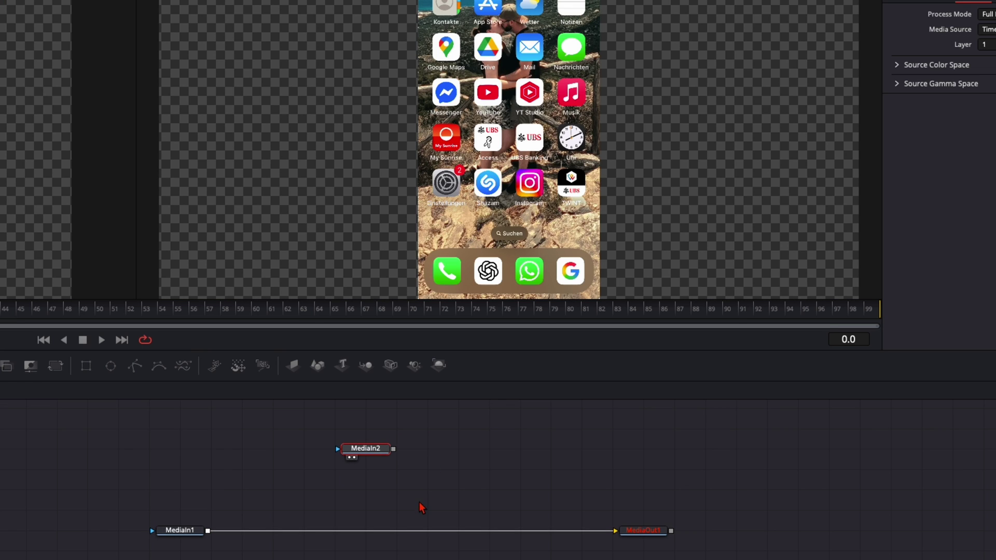
{"action": "left_click_drag", "start_coordinate": [419, 488], "coordinate": [428, 546]}
{"action": "left_click_drag", "start_coordinate": [378, 508], "coordinate": [260, 467]}
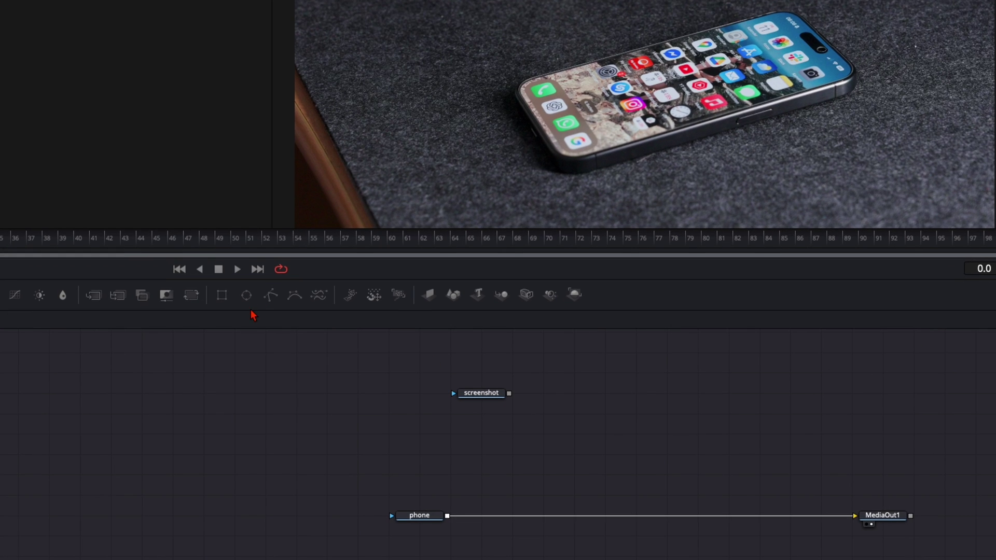
Add a Polygon mask to the screenshot node and a DVE node after it, placed directly below.
{"action": "left_click_drag", "start_coordinate": [271, 295], "coordinate": [470, 396]}
{"action": "left_click", "coordinate": [490, 401]}
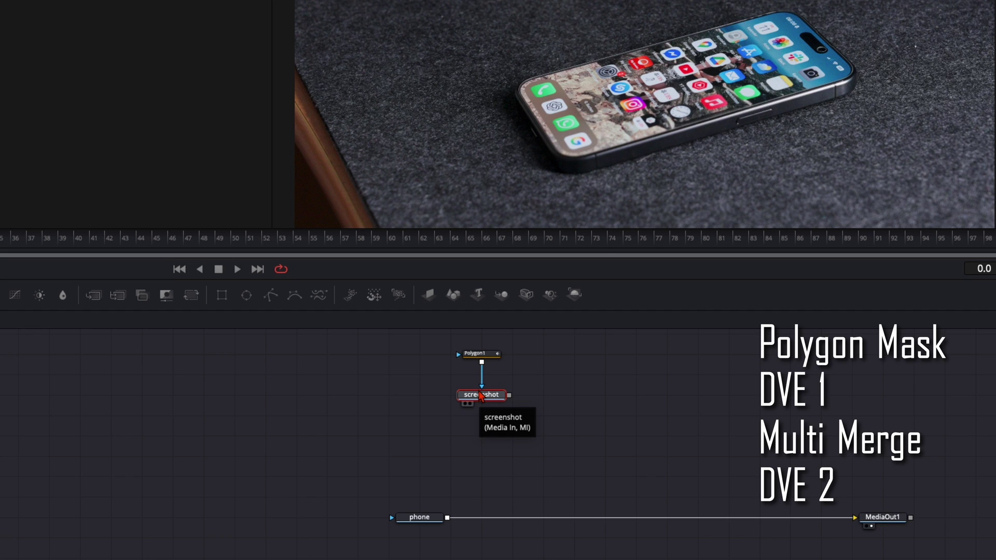
{"action": "key", "text": "shift+space"}
{"action": "type", "text": "dve"}
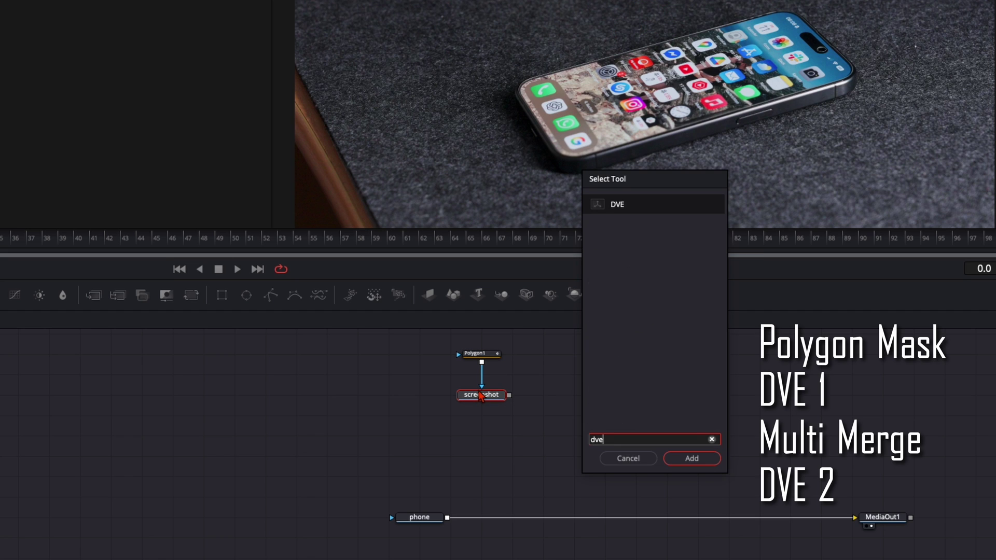
{"action": "key", "text": "Return"}
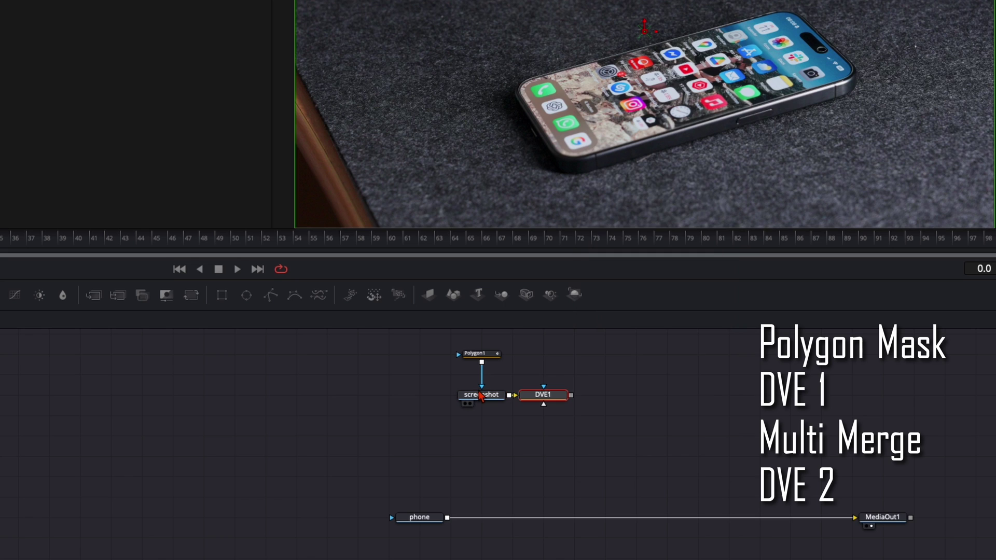
{"action": "left_click_drag", "start_coordinate": [552, 400], "coordinate": [493, 436]}
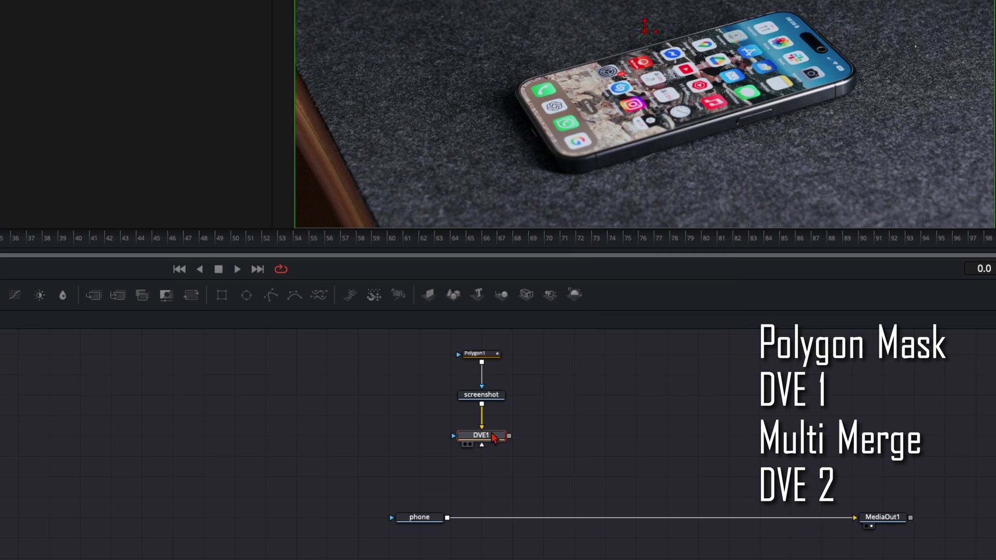
Add a MultiMerge node beside DVE1 and connect the DVE1 output to it.
{"action": "left_click_drag", "start_coordinate": [512, 472], "coordinate": [461, 327]}
{"action": "left_click", "coordinate": [543, 449]}
{"action": "left_click", "coordinate": [493, 438]}
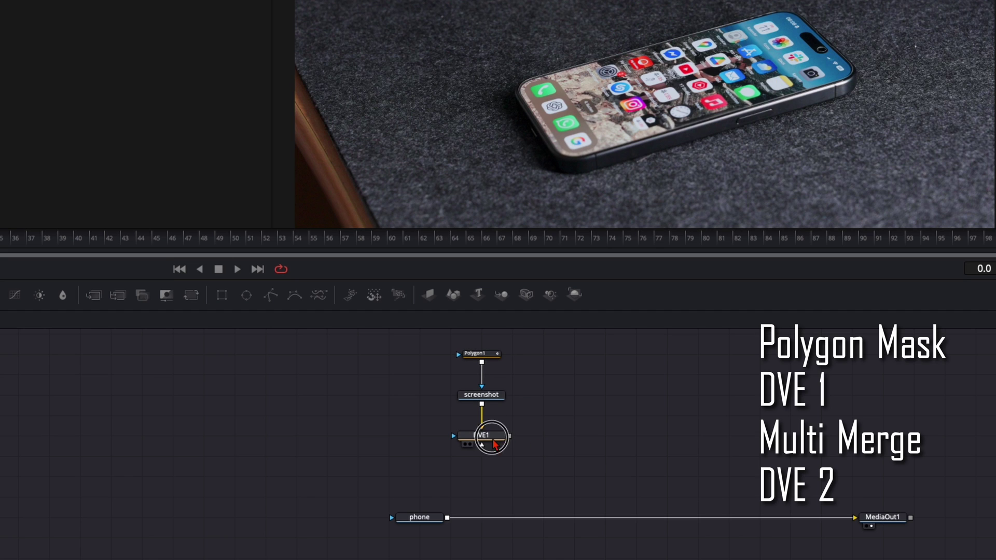
{"action": "left_click", "coordinate": [117, 297]}
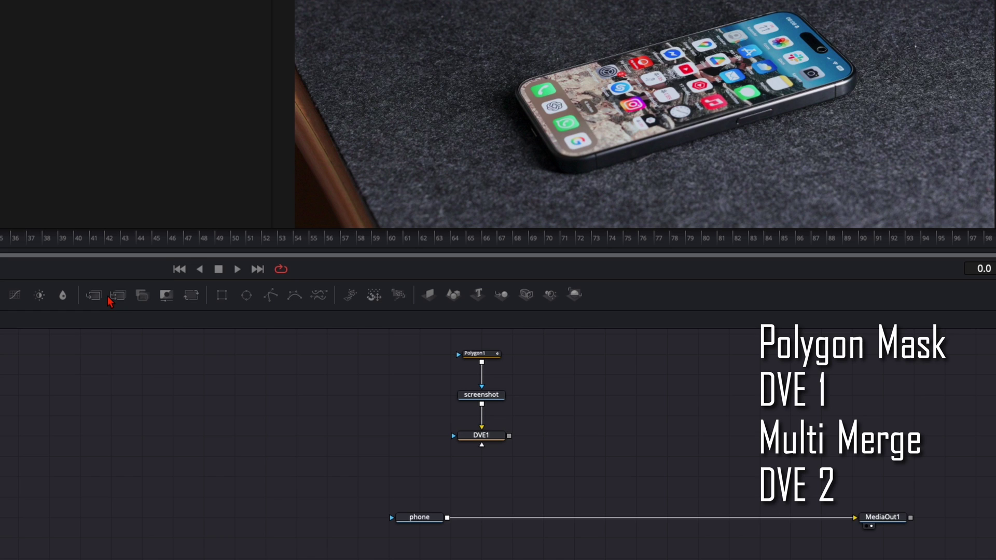
{"action": "left_click_drag", "start_coordinate": [115, 296], "coordinate": [575, 446]}
{"action": "left_click_drag", "start_coordinate": [509, 436], "coordinate": [576, 436]}
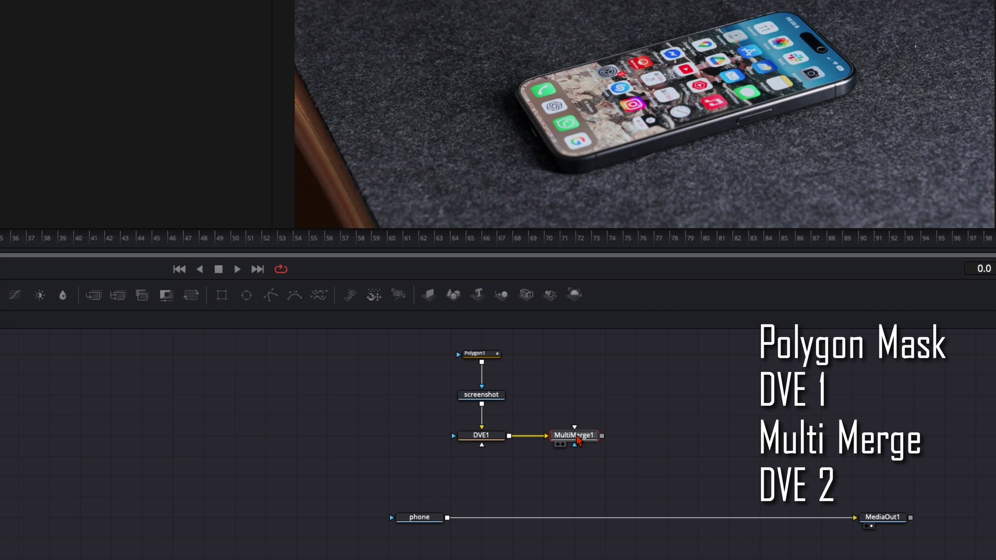
Add a second DVE below the MultiMerge and merge its output over the phone footage.
{"action": "key", "text": "shift+space"}
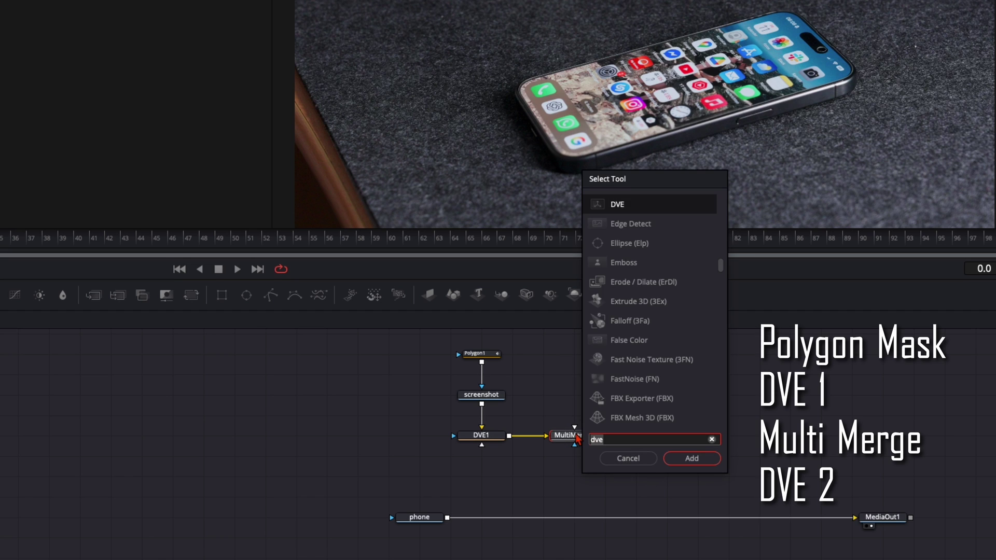
{"action": "type", "text": "dve"}
{"action": "key", "text": "Return"}
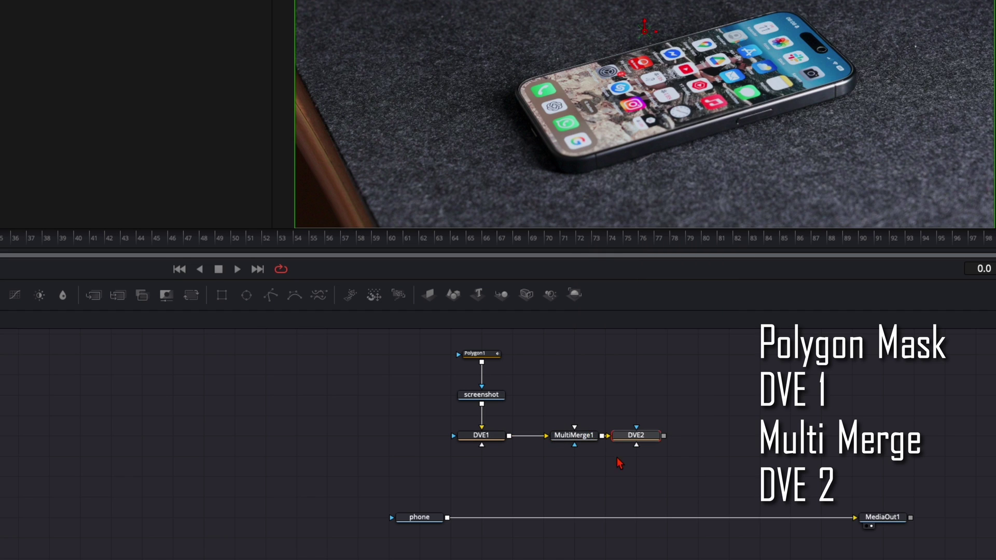
{"action": "left_click_drag", "start_coordinate": [638, 437], "coordinate": [580, 484]}
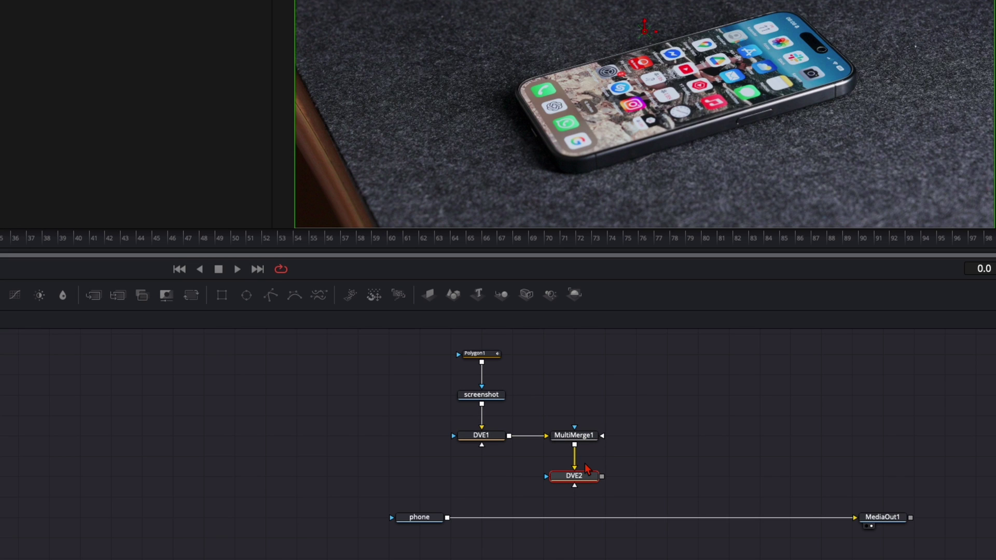
{"action": "left_click_drag", "start_coordinate": [602, 477], "coordinate": [449, 522]}
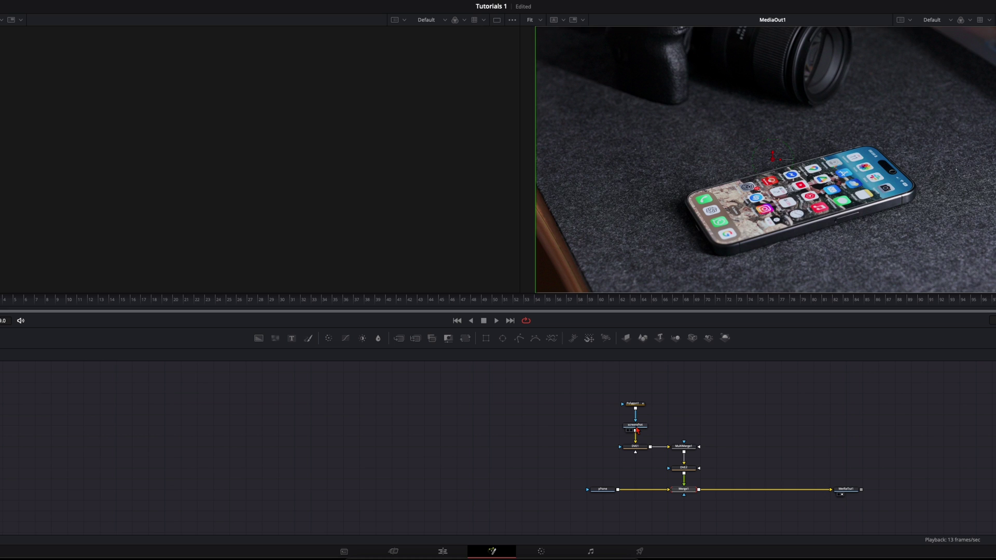
Show the screenshot node in the first viewer and invert Polygon1 to reveal the full home screen.
{"action": "left_click", "coordinate": [638, 430]}
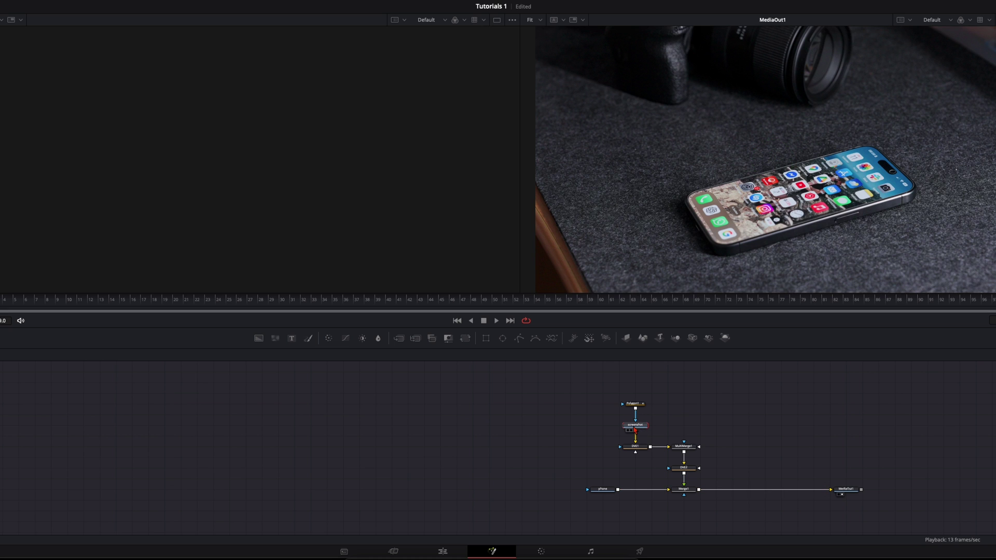
{"action": "left_click", "coordinate": [628, 431]}
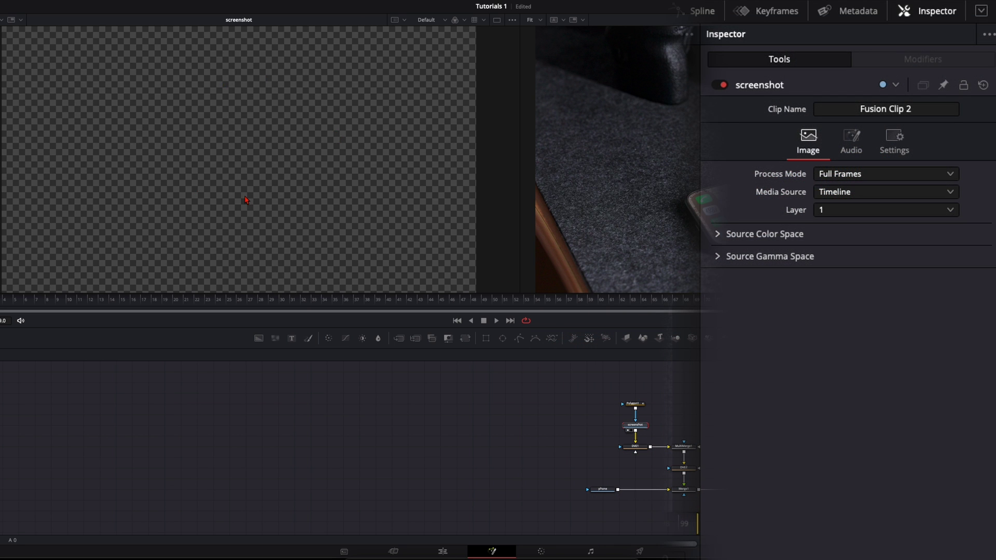
{"action": "left_click", "coordinate": [638, 405]}
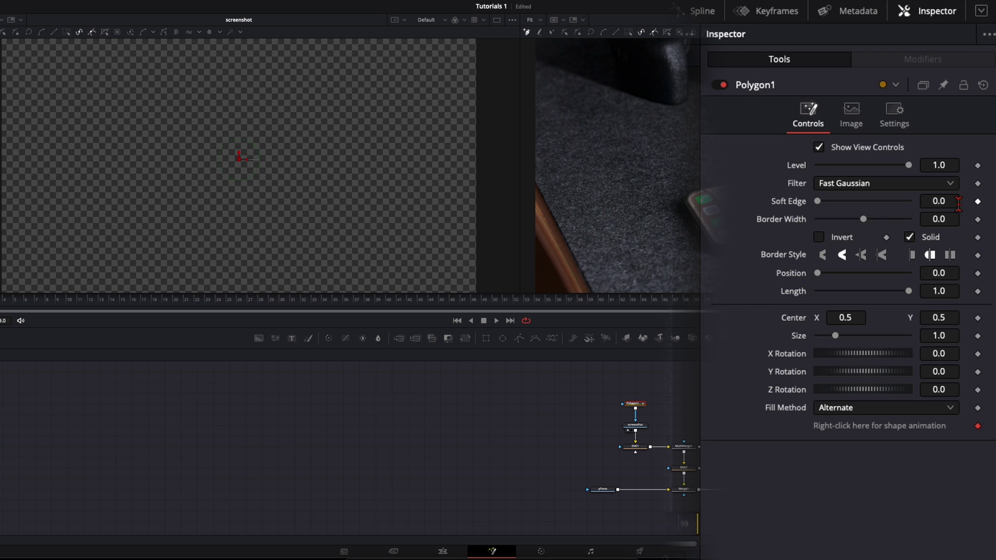
{"action": "left_click", "coordinate": [818, 237]}
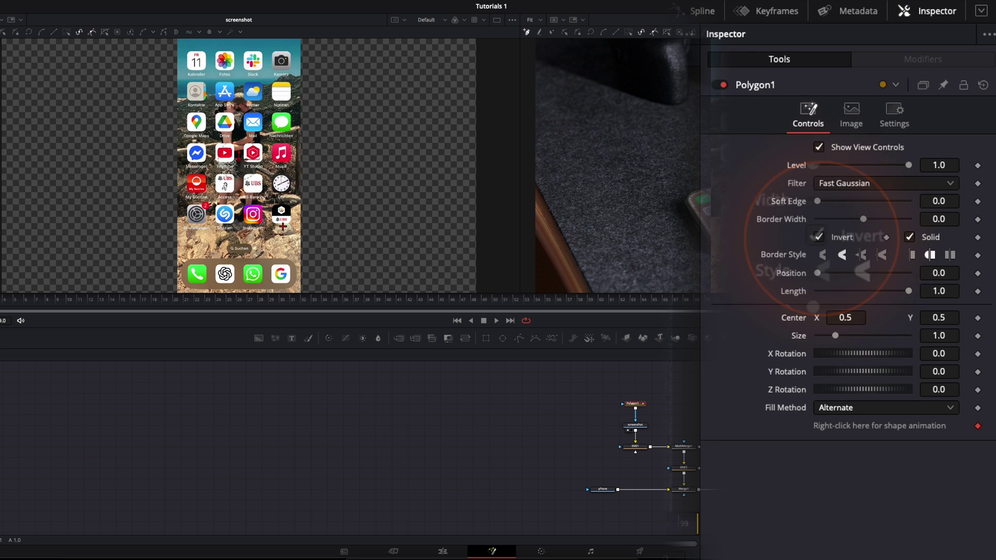
Trace a closed eight-point mask around the Kalender icon and turn off the inversion of Polygon1.
{"action": "scroll", "coordinate": [196, 61], "scroll_direction": "up", "scroll_amount": 8}
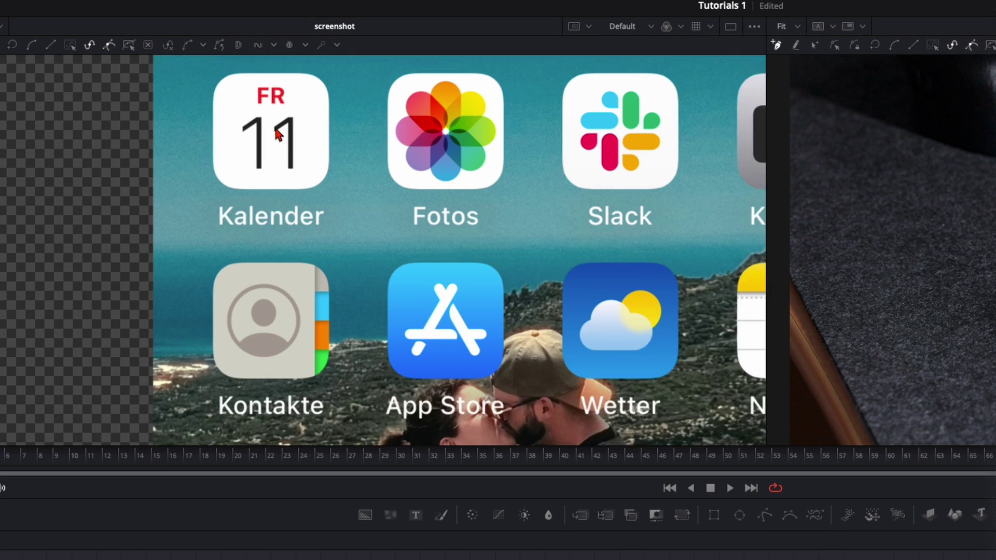
{"action": "scroll", "coordinate": [229, 129], "scroll_direction": "up", "scroll_amount": 6}
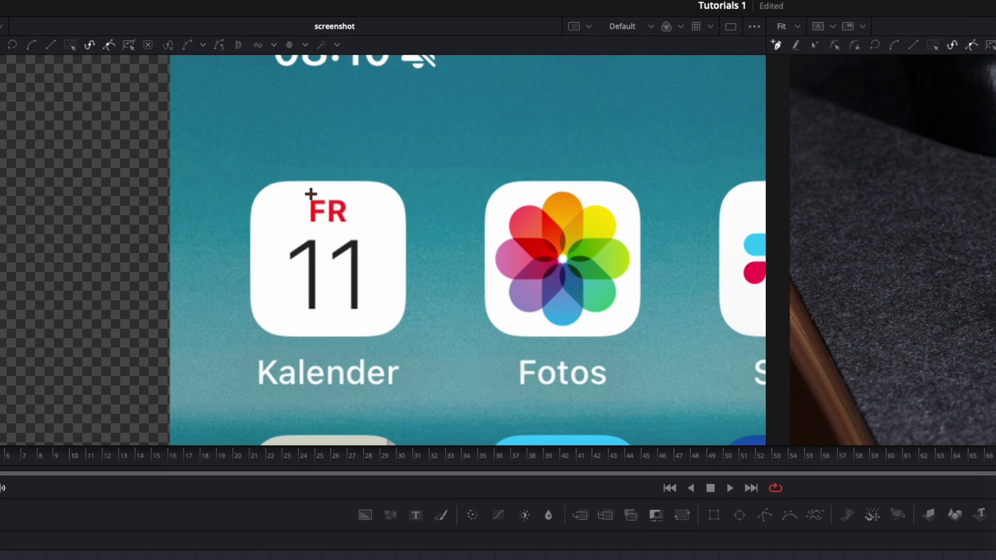
{"action": "scroll", "coordinate": [322, 215], "scroll_direction": "up", "scroll_amount": 4}
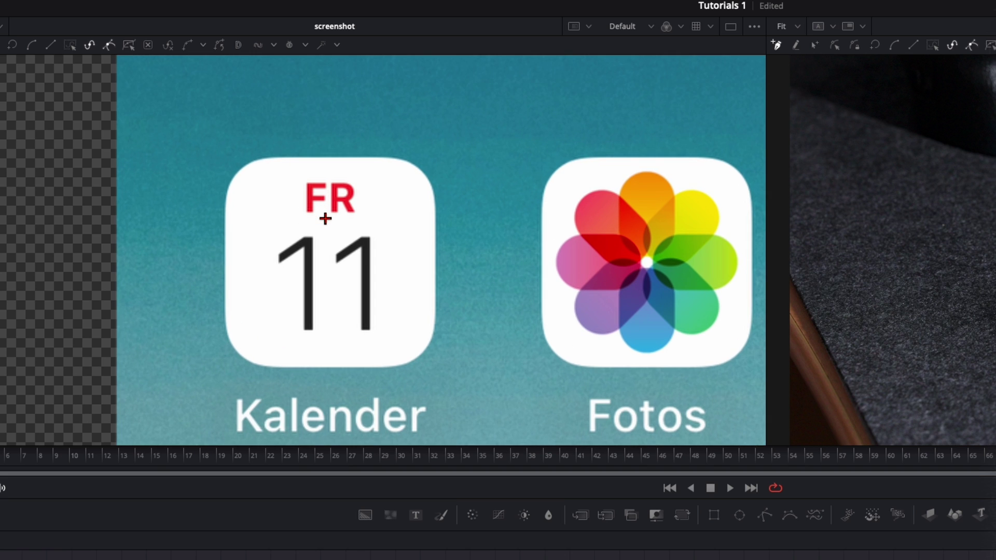
{"action": "scroll", "coordinate": [287, 166], "scroll_direction": "up", "scroll_amount": 1}
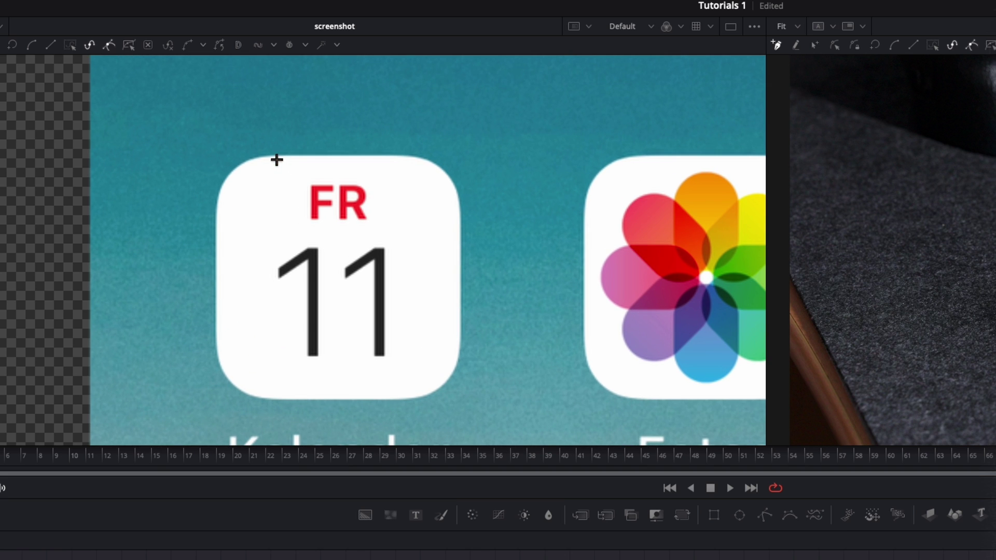
{"action": "left_click", "coordinate": [275, 157]}
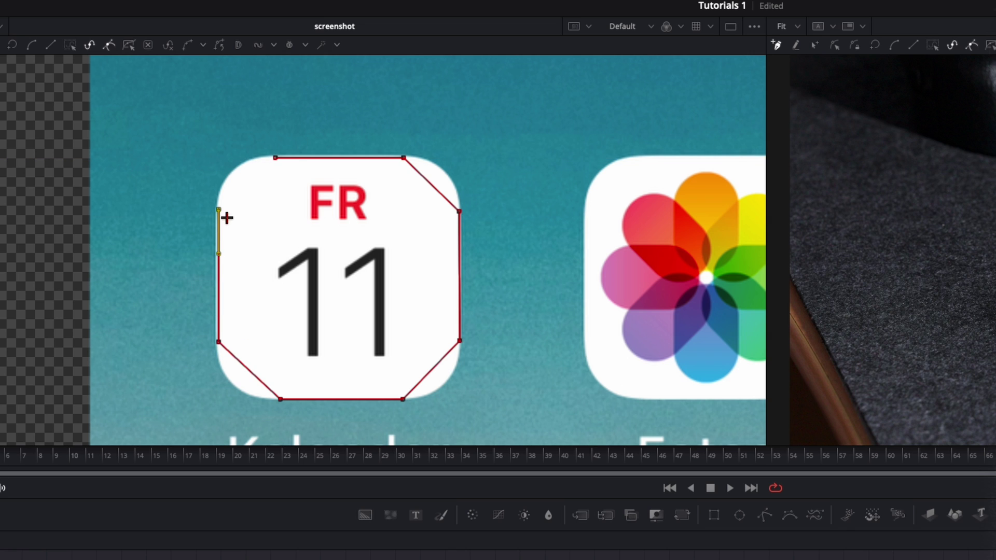
{"action": "left_click", "coordinate": [275, 158]}
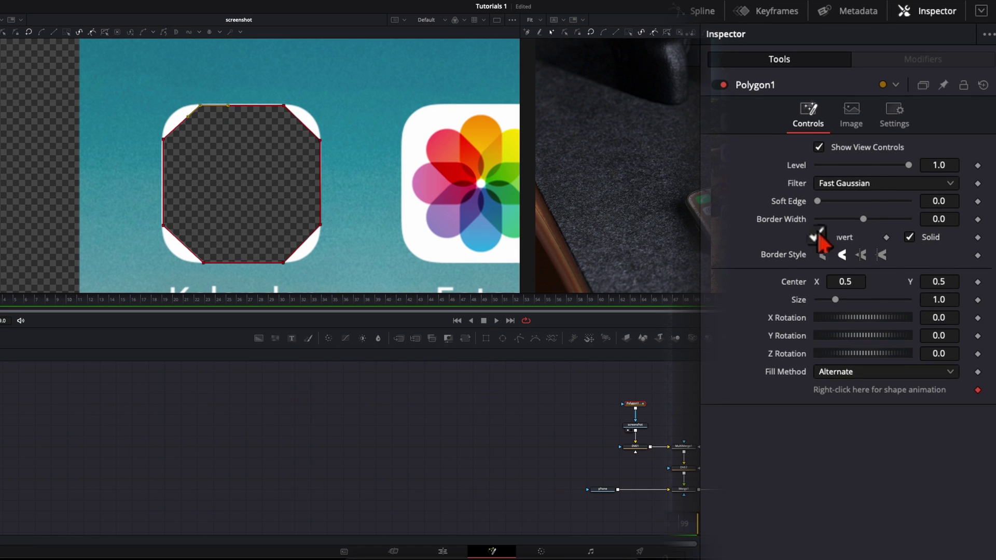
{"action": "left_click", "coordinate": [818, 237]}
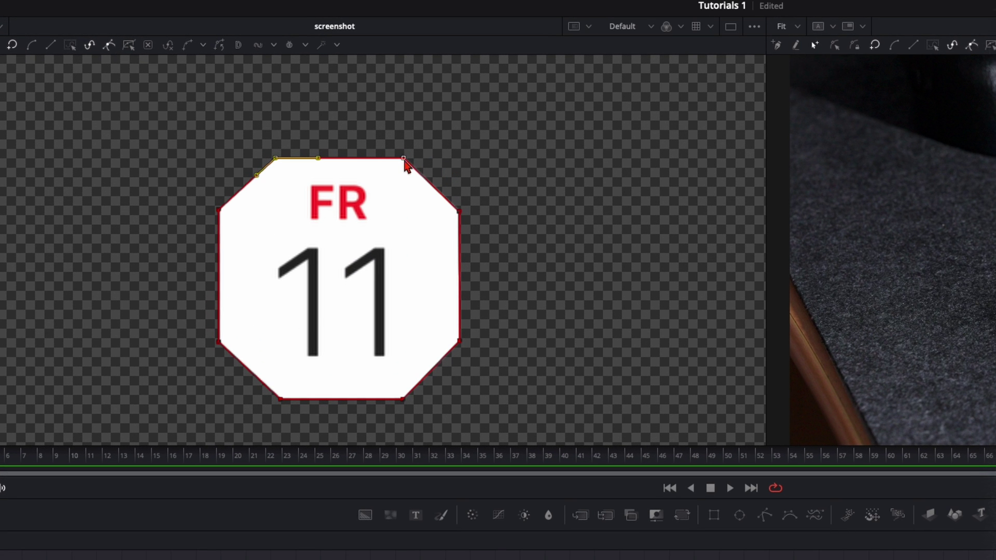
Bend the mask's corner segments with the point handles to follow the Kalender icon's rounded corners.
{"action": "left_click", "coordinate": [403, 158]}
{"action": "left_click_drag", "start_coordinate": [422, 176], "coordinate": [430, 168]}
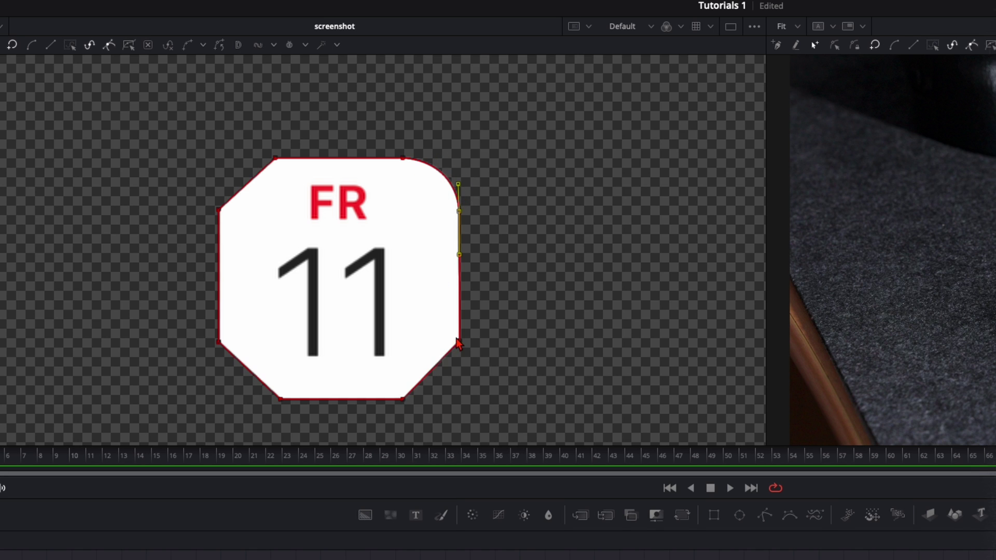
{"action": "left_click", "coordinate": [459, 341]}
{"action": "left_click_drag", "start_coordinate": [443, 365], "coordinate": [442, 360]}
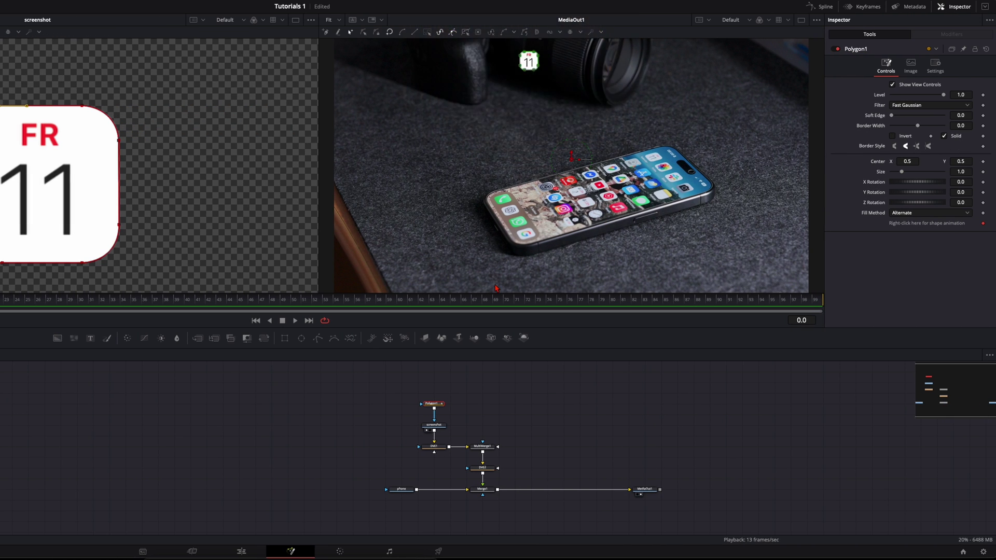
Select DVE2 and roughly move and rotate the Kalender icon onto the phone's screen, with X rotation -48.8 and Z rotation -65.5.
{"action": "left_click", "coordinate": [538, 43]}
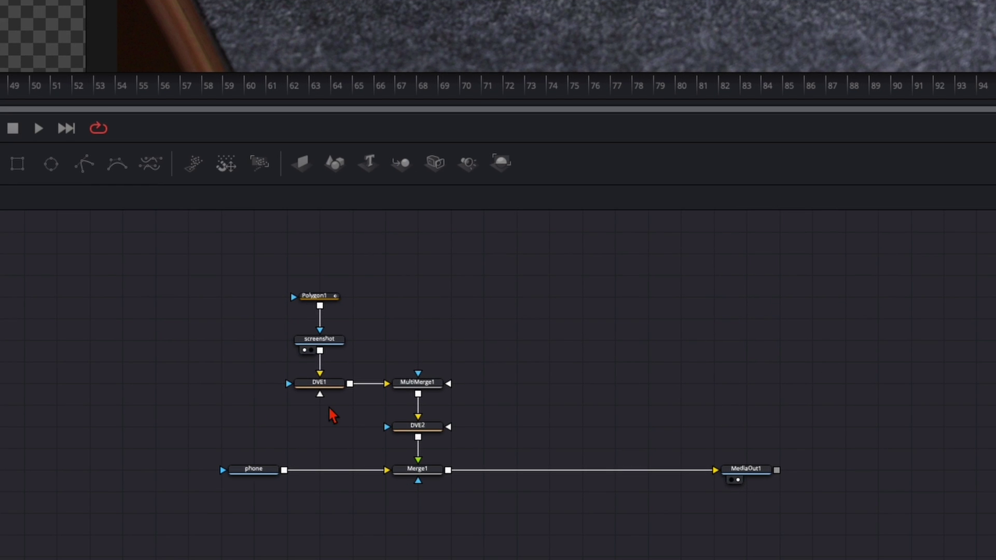
{"action": "left_click", "coordinate": [440, 453]}
{"action": "left_click", "coordinate": [328, 387]}
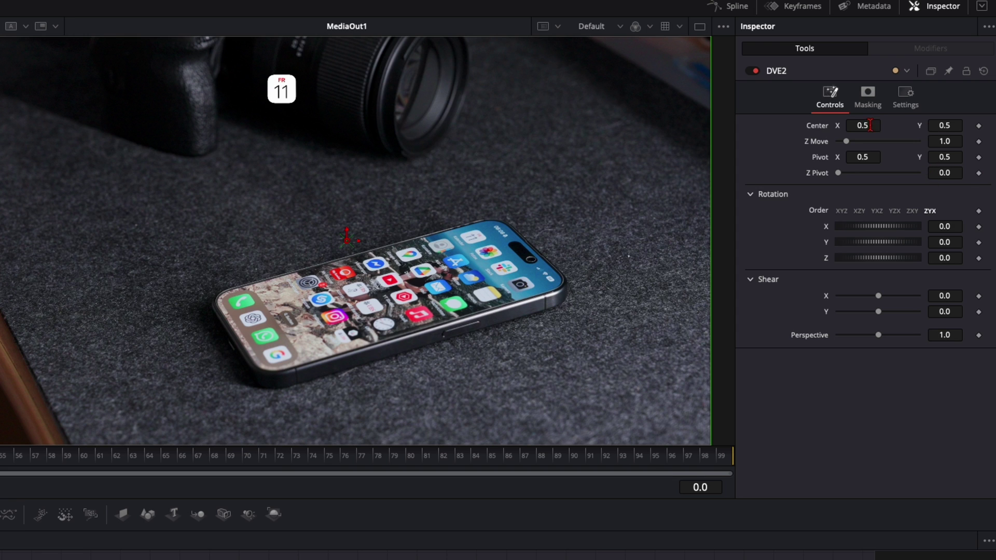
{"action": "left_click_drag", "start_coordinate": [859, 125], "coordinate": [956, 125]}
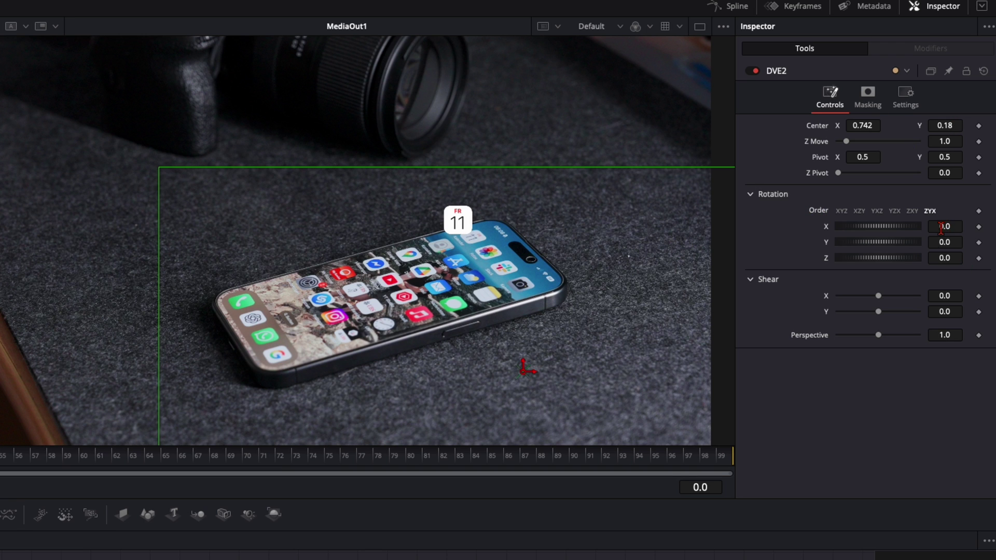
{"action": "left_click_drag", "start_coordinate": [941, 226], "coordinate": [480, 232]}
{"action": "left_click_drag", "start_coordinate": [865, 125], "coordinate": [775, 125]}
{"action": "left_click_drag", "start_coordinate": [944, 125], "coordinate": [995, 125]}
{"action": "left_click", "coordinate": [939, 258]}
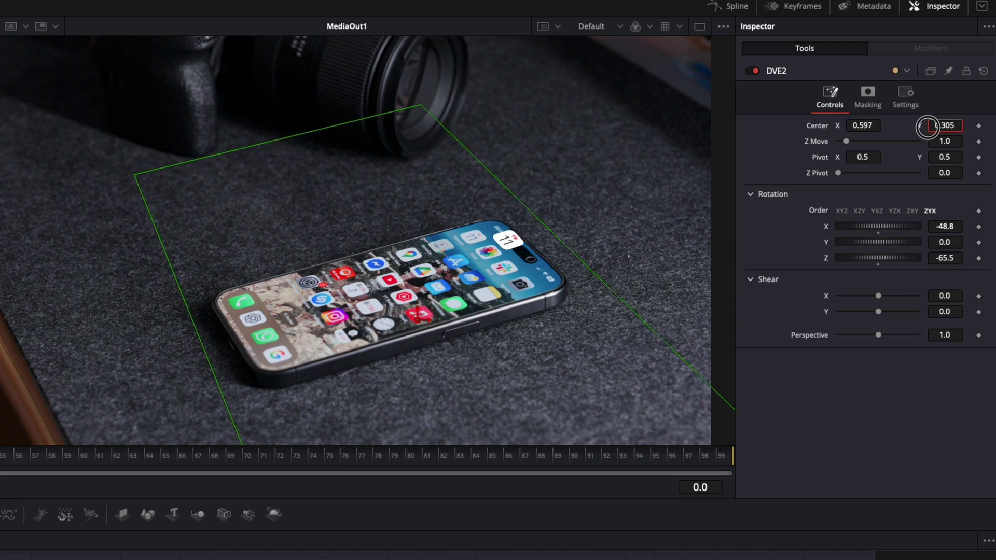
Refine DVE2 to fit the filmed icon with Center 0.575, 0.363, Z Move 1.27, X rotation -51.9 and Z rotation -64.2.
{"action": "left_click_drag", "start_coordinate": [927, 126], "coordinate": [870, 128]}
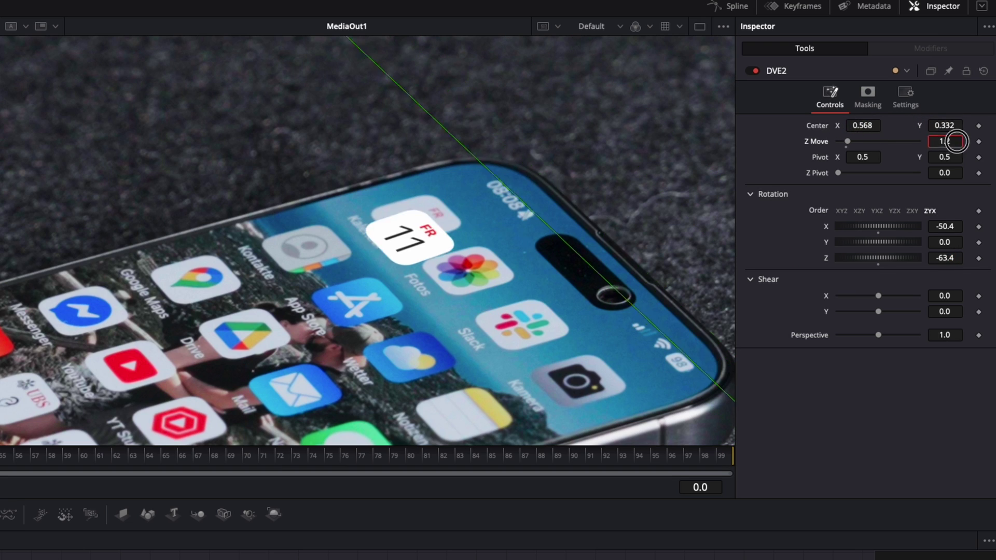
{"action": "left_click_drag", "start_coordinate": [951, 140], "coordinate": [949, 138]}
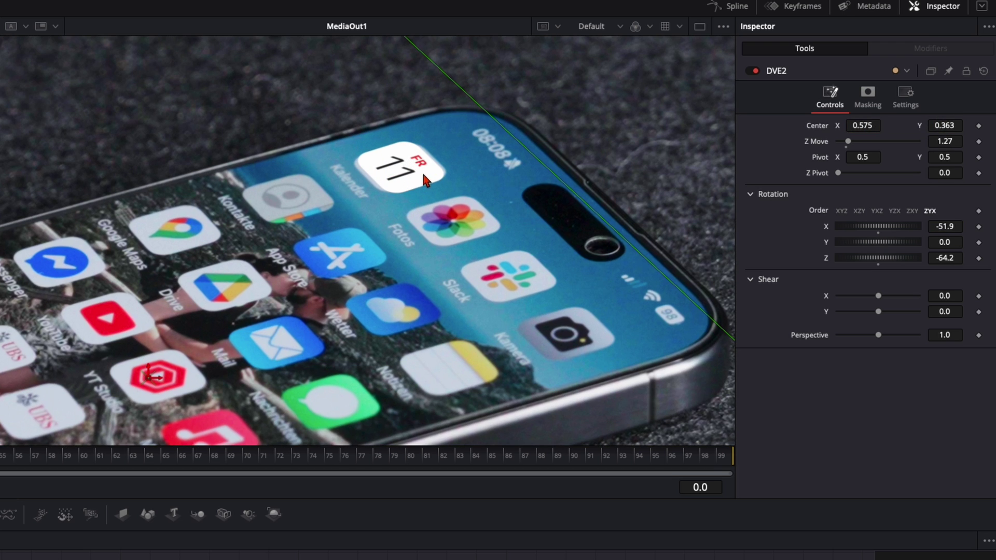
{"action": "left_click_drag", "start_coordinate": [411, 192], "coordinate": [407, 199]}
{"action": "scroll", "coordinate": [407, 199], "scroll_direction": "up", "scroll_amount": 3}
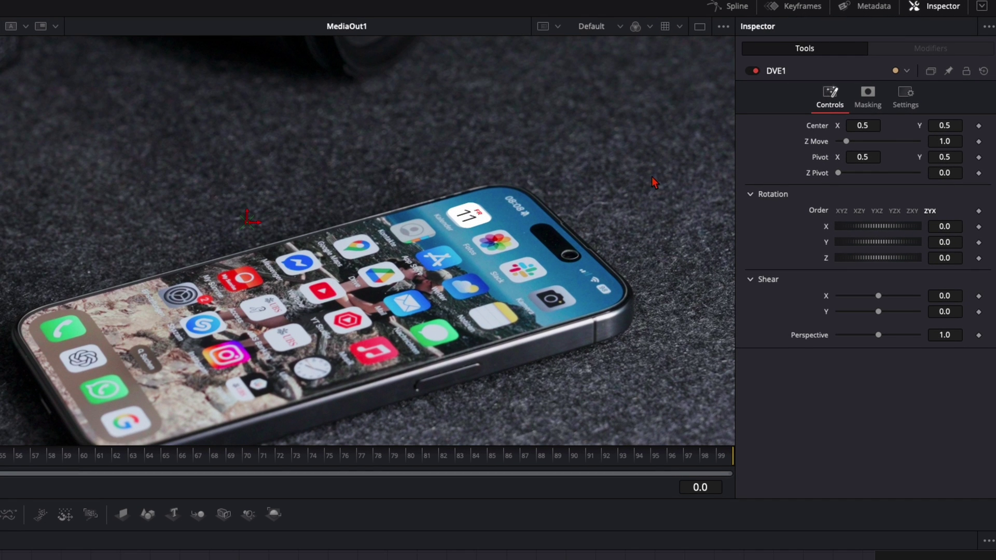
Move DVE1's pivot to X 0.673396, Y 0.509674 at the Kalender icon's centre and briefly test its Z Move.
{"action": "left_click_drag", "start_coordinate": [854, 157], "coordinate": [959, 151]}
{"action": "left_click_drag", "start_coordinate": [449, 235], "coordinate": [457, 230]}
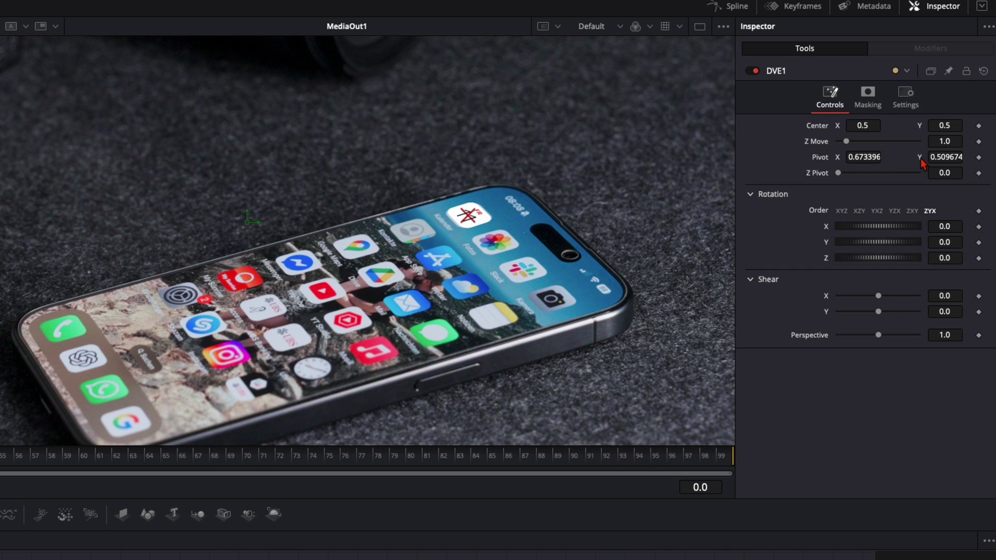
{"action": "left_click_drag", "start_coordinate": [942, 141], "coordinate": [920, 143]}
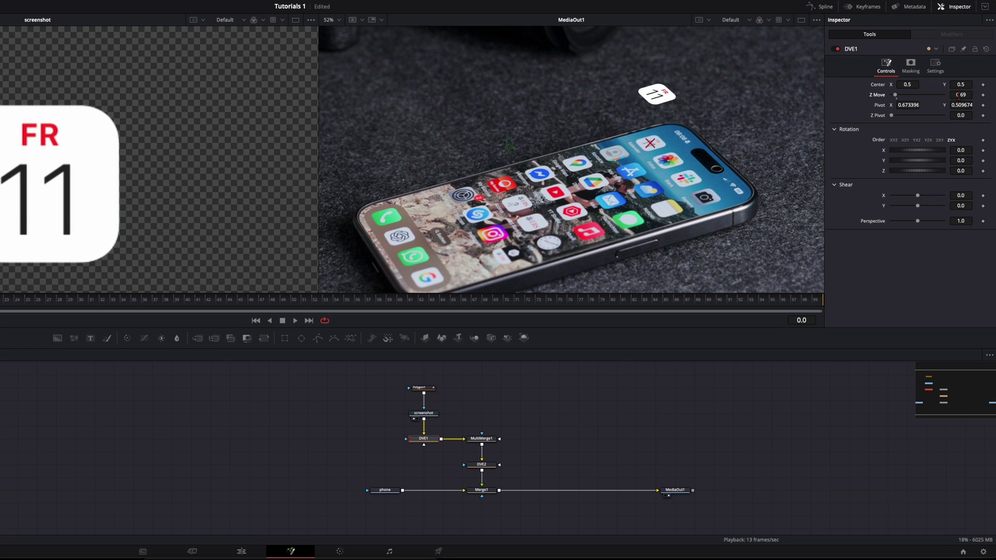
{"action": "key", "text": "ctrl+z"}
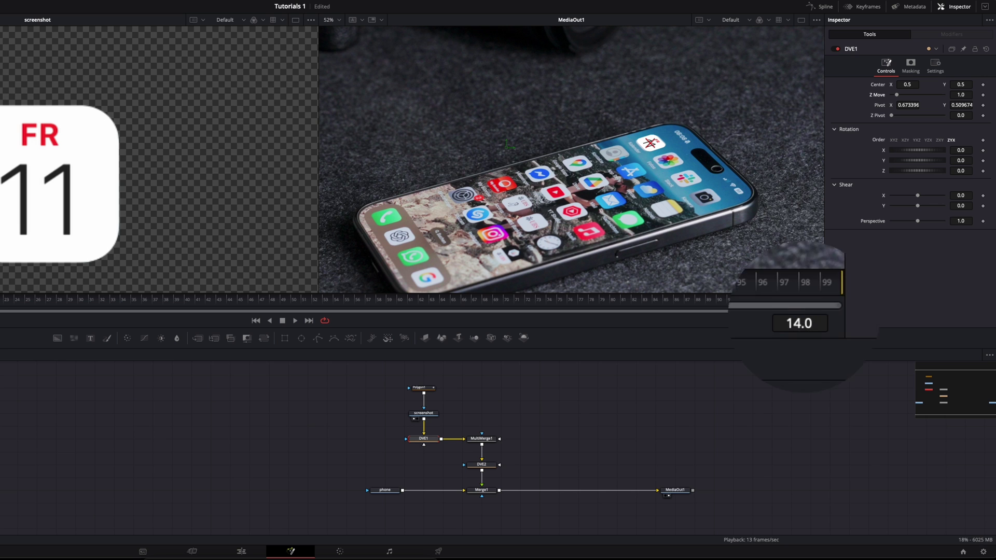
Keyframe DVE1's Z Move from 1.0 at frame 10 to 0.72 at frame 25 and play back the animation.
{"action": "key", "text": "Left"}
{"action": "key", "text": "Left"}
{"action": "key", "text": "Left"}
{"action": "key", "text": "Left"}
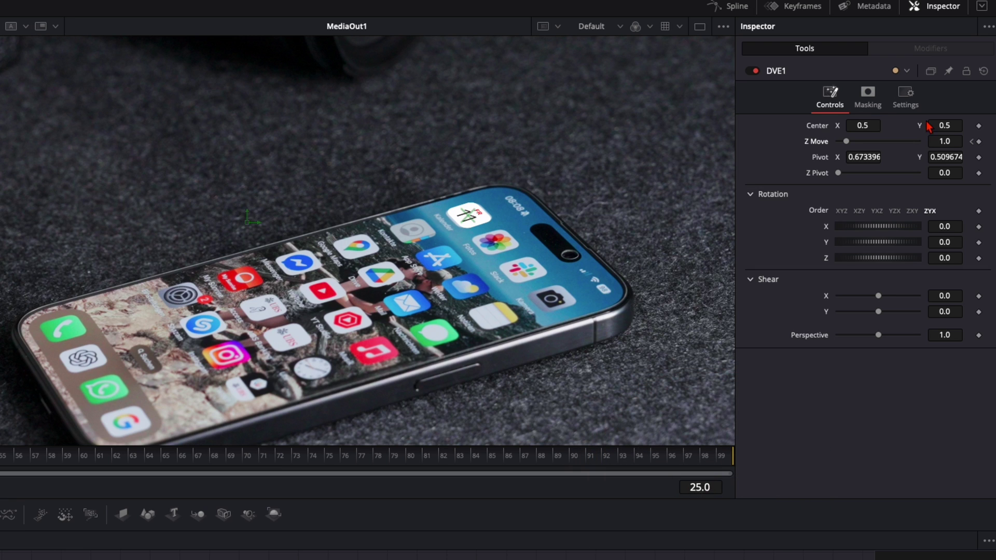
{"action": "left_click_drag", "start_coordinate": [949, 145], "coordinate": [935, 141]}
{"action": "scroll", "coordinate": [284, 317], "scroll_direction": "down", "scroll_amount": 3}
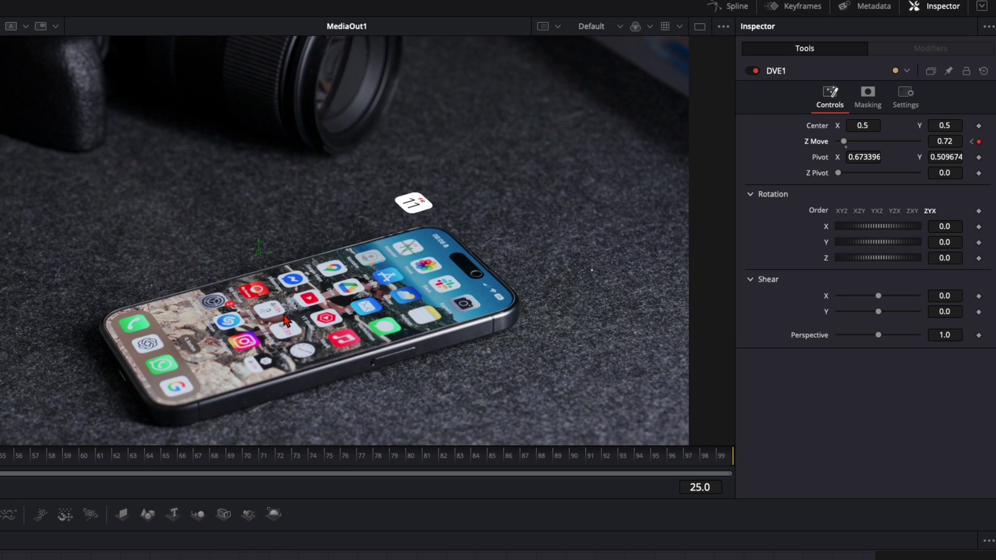
{"action": "key", "text": "Home"}
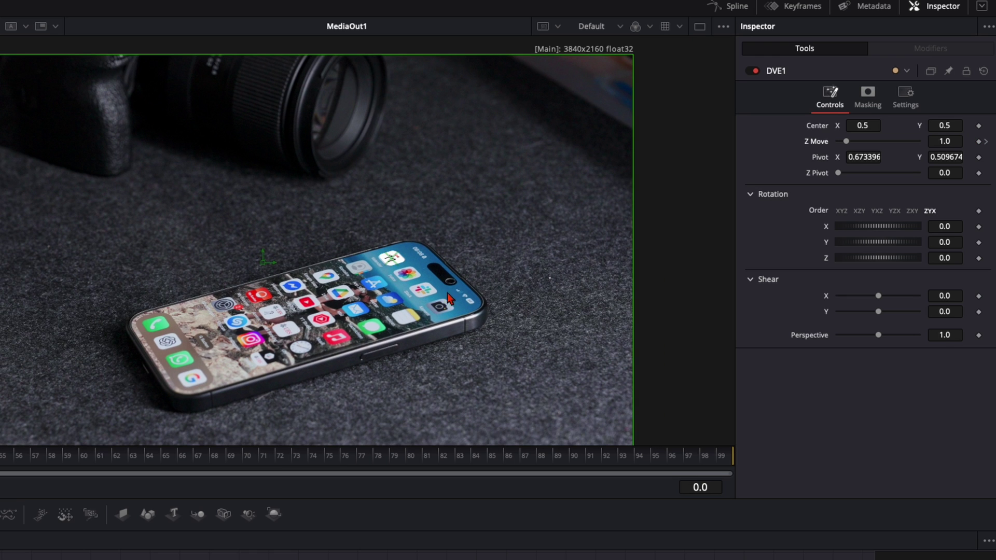
{"action": "key", "text": "space"}
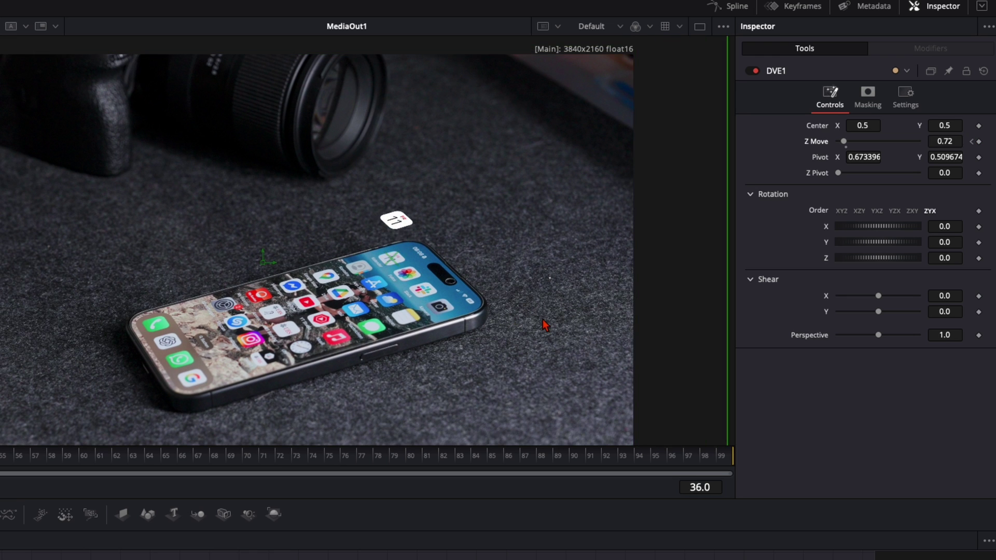
{"action": "key", "text": "space"}
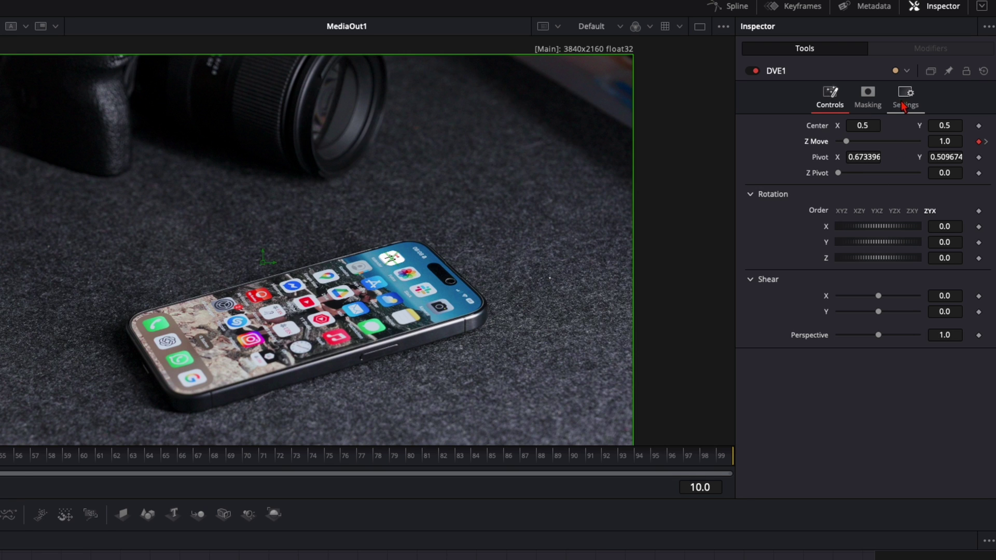
Enable motion blur on DVE1 with Quality 10 and Shutter Angle 360, and play back the result.
{"action": "left_click", "coordinate": [904, 103]}
{"action": "left_click", "coordinate": [839, 272]}
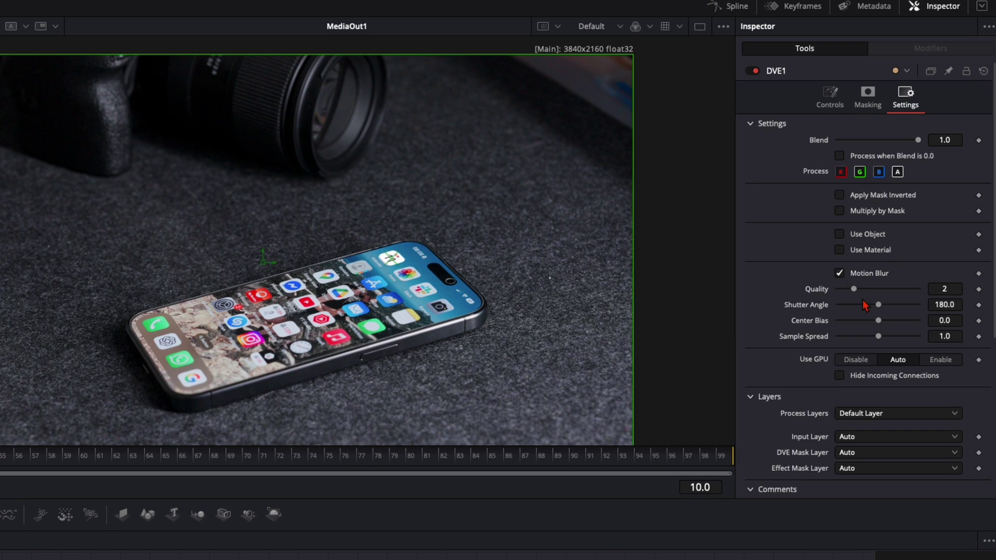
{"action": "left_click_drag", "start_coordinate": [878, 305], "coordinate": [933, 306]}
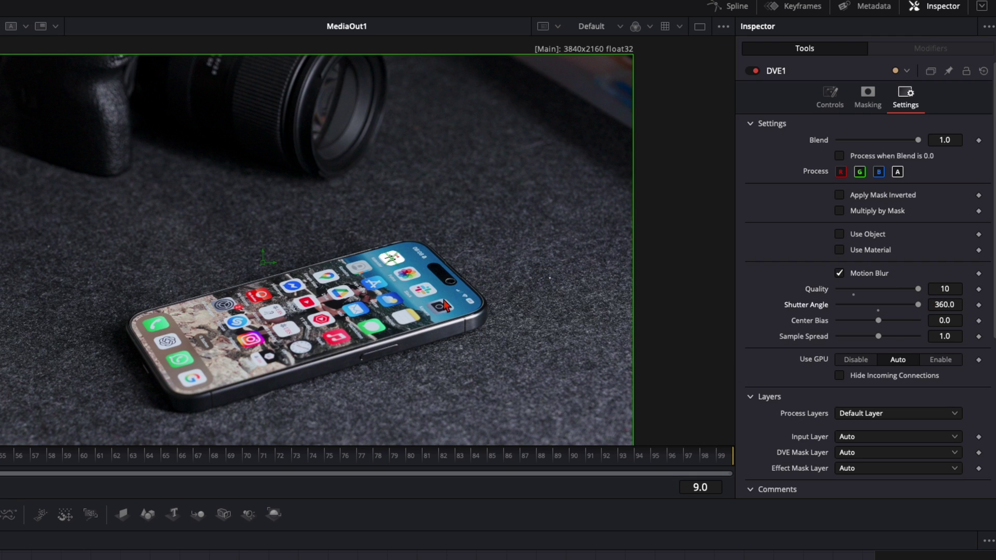
{"action": "key", "text": "space"}
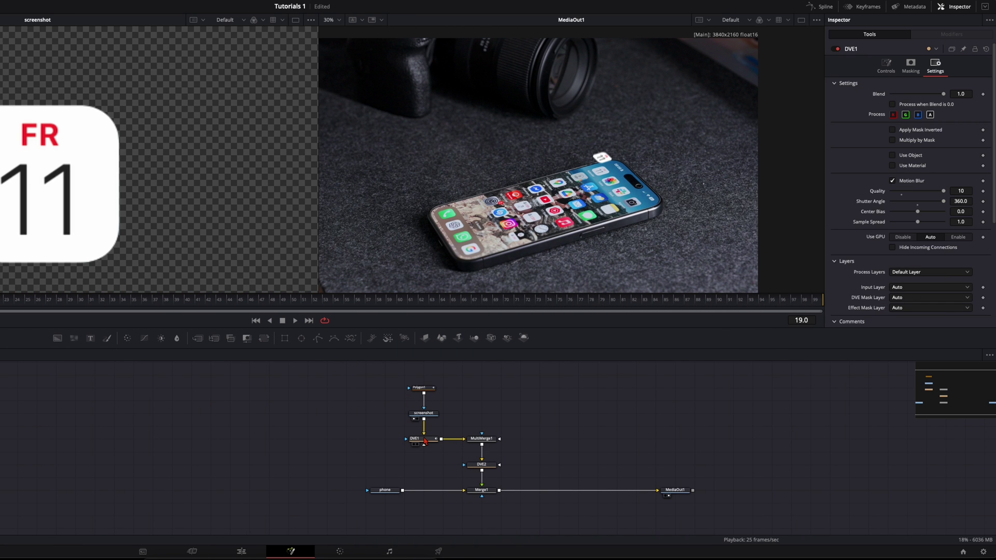
Duplicate the Kalender node chain into MultiMerge1, view the copied screenshot, and set Polygon1_1's Center X to 0.559 over the Fotos icon.
{"action": "left_click", "coordinate": [424, 439]}
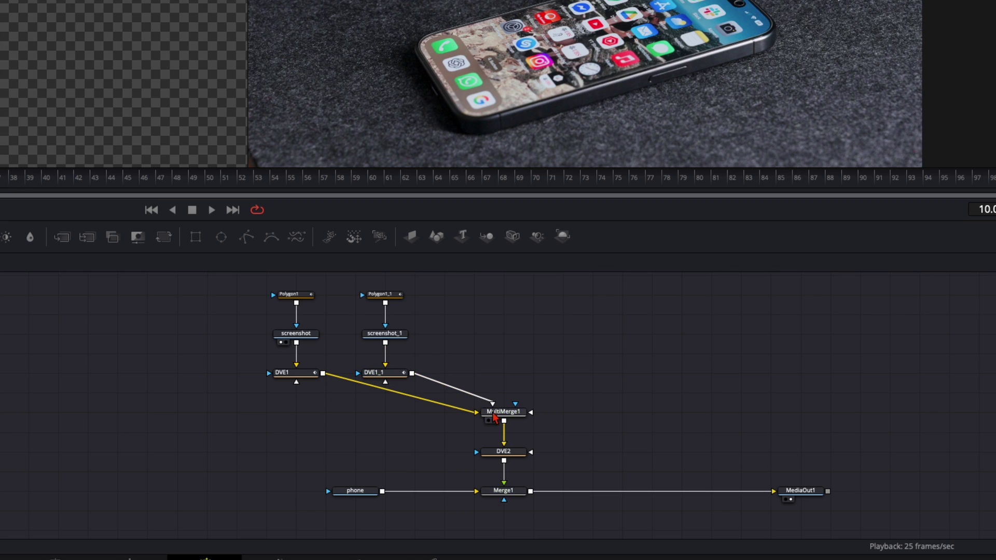
{"action": "left_click", "coordinate": [381, 341]}
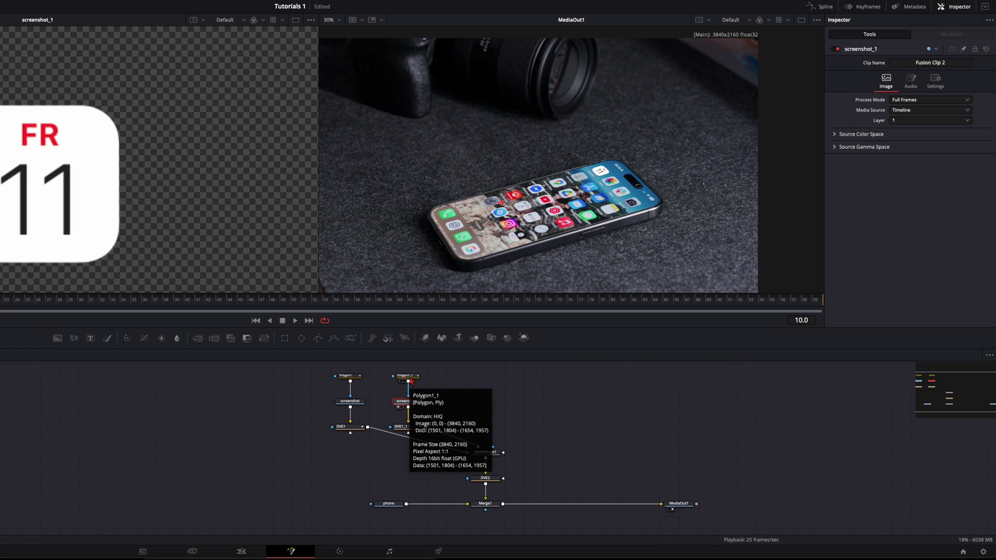
{"action": "left_click", "coordinate": [410, 380]}
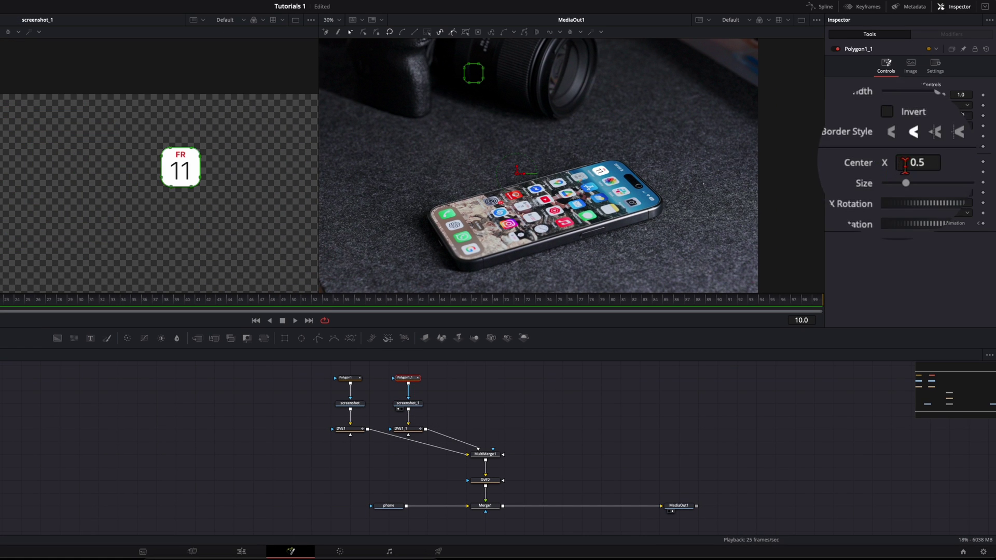
{"action": "left_click_drag", "start_coordinate": [903, 161], "coordinate": [954, 163]}
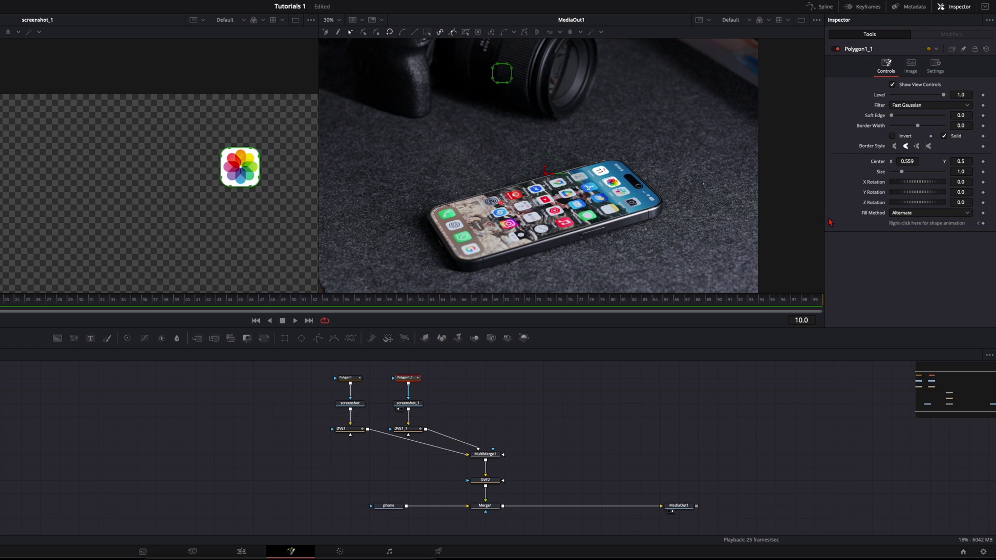
Align the Fotos icon with DVE1_1's Center X at 0.493 and move its pivot to X 0.702653, Y 0.473674.
{"action": "left_click", "coordinate": [407, 429]}
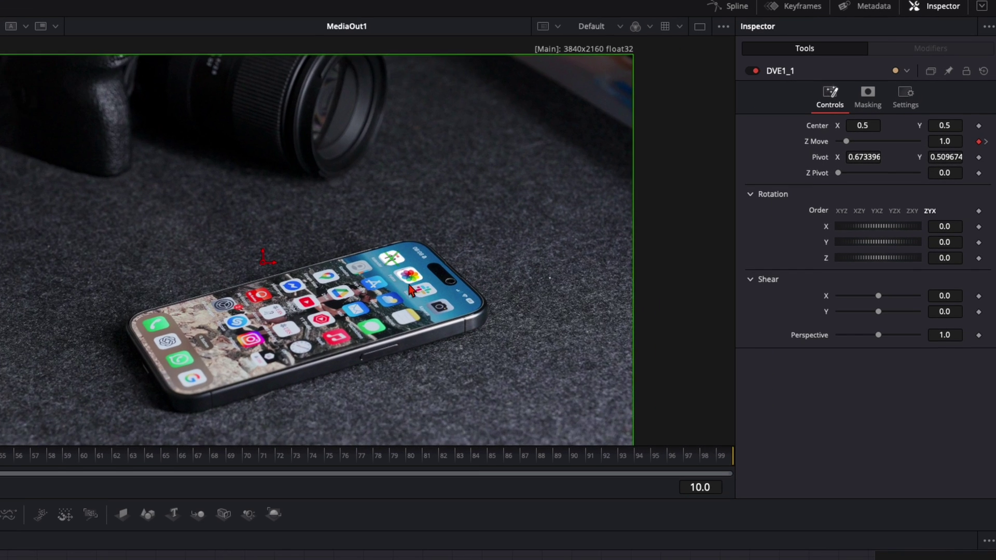
{"action": "scroll", "coordinate": [411, 289], "scroll_direction": "up", "scroll_amount": 5}
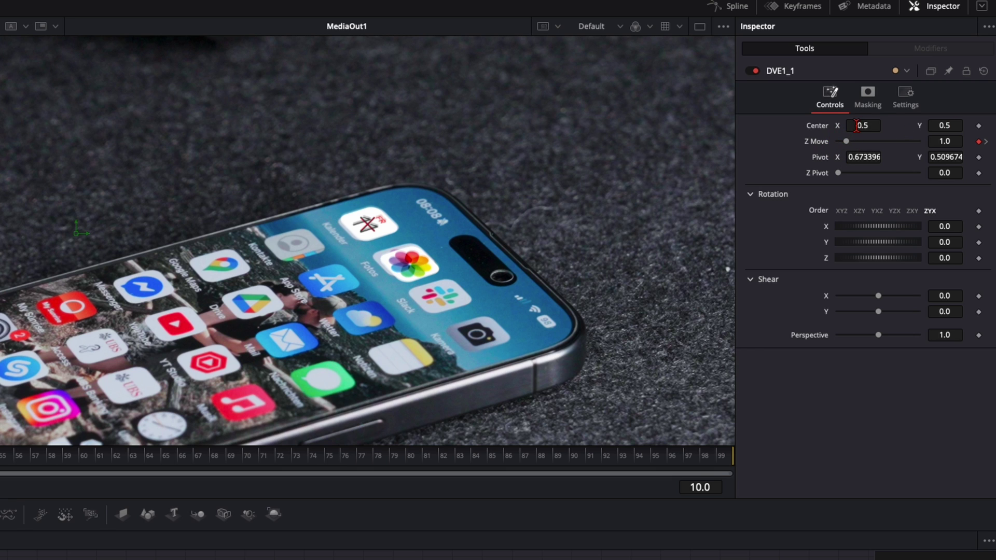
{"action": "left_click_drag", "start_coordinate": [856, 126], "coordinate": [864, 125]}
{"action": "left_click_drag", "start_coordinate": [358, 224], "coordinate": [406, 255]}
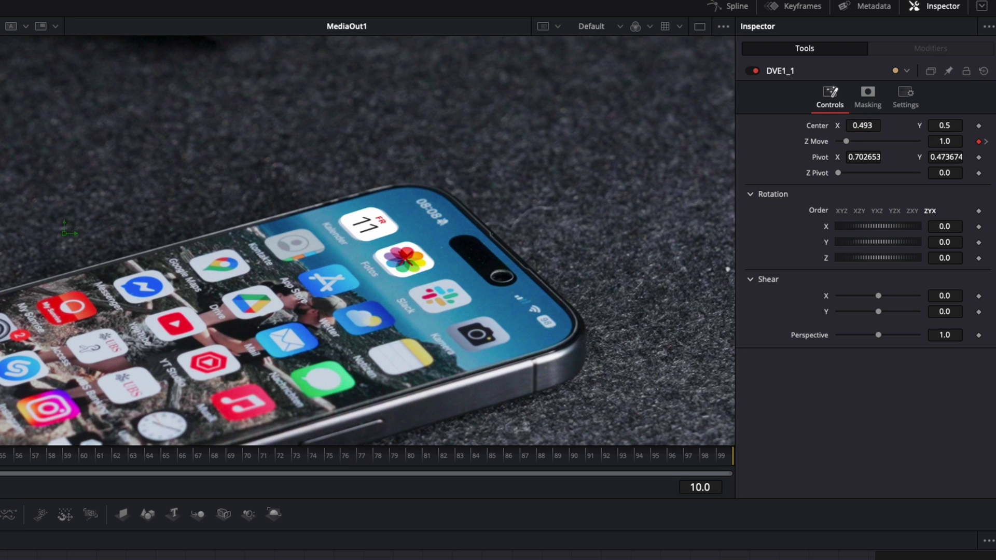
Duplicate the Fotos icon's node chain, connect the copy to MultiMerge1, and show its screenshot in the first viewer.
{"action": "left_click_drag", "start_coordinate": [0, 456], "coordinate": [0, 456]}
{"action": "left_click_drag", "start_coordinate": [393, 367], "coordinate": [474, 436]}
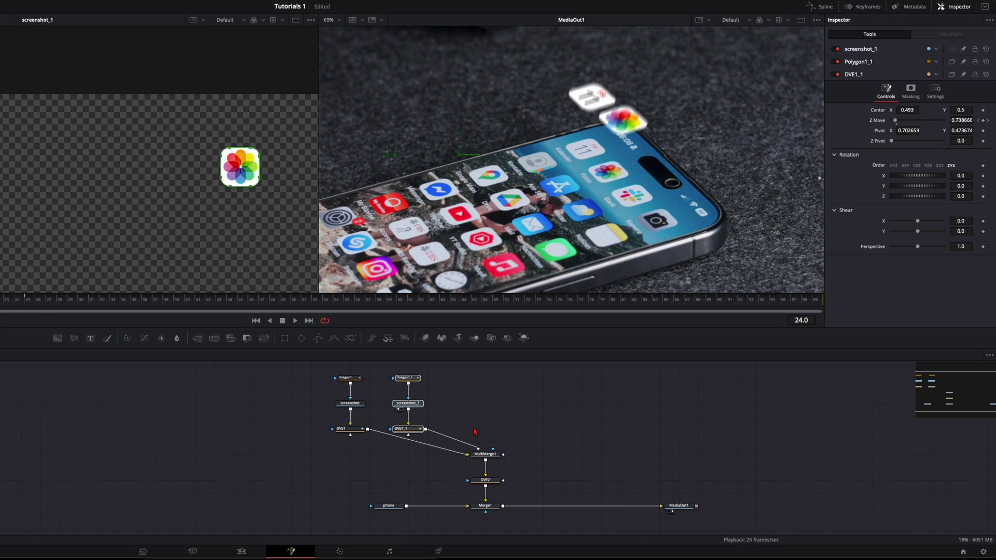
{"action": "key", "text": "ctrl+c"}
{"action": "key", "text": "ctrl+v"}
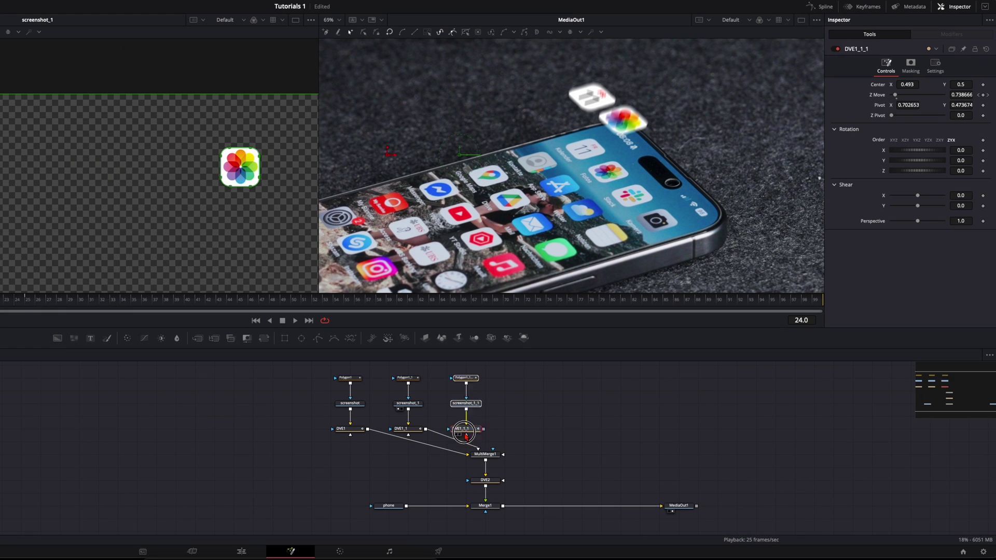
{"action": "left_click_drag", "start_coordinate": [483, 429], "coordinate": [485, 455]}
{"action": "left_click", "coordinate": [459, 419]}
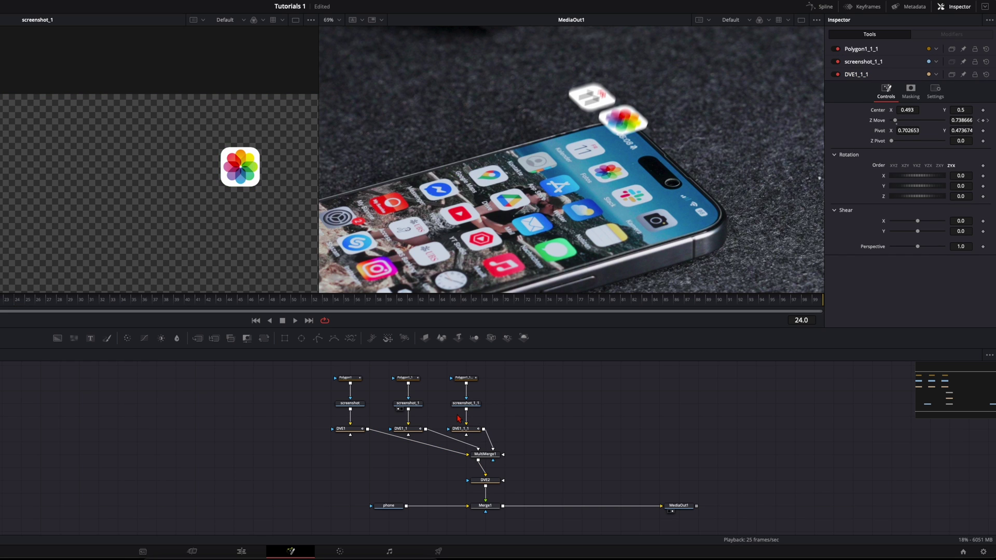
Shift the center of Polygon1_1_1 horizontally so the mask covers the Slack icon.
{"action": "left_click", "coordinate": [469, 380]}
{"action": "scroll", "coordinate": [252, 226], "scroll_direction": "right", "scroll_amount": 5}
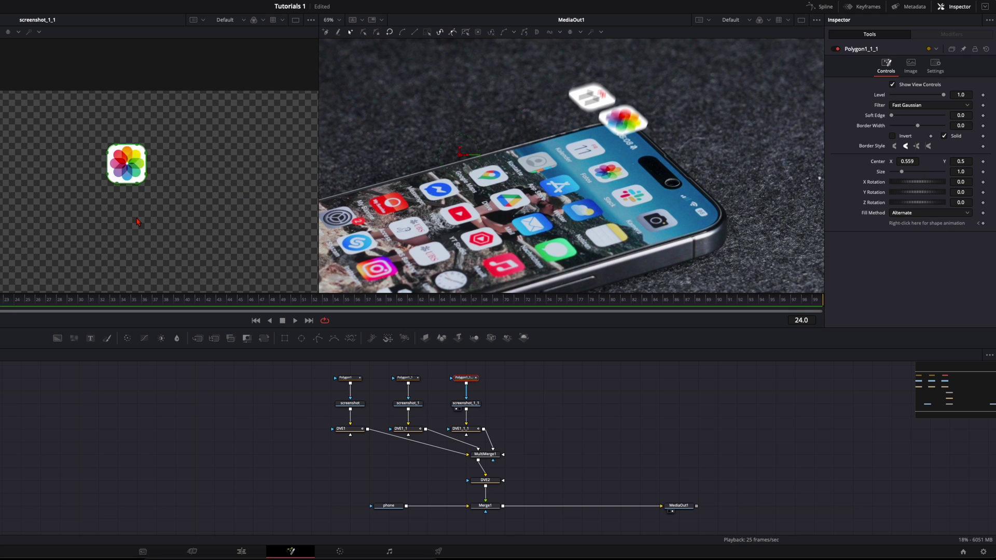
{"action": "left_click_drag", "start_coordinate": [906, 161], "coordinate": [930, 161]}
Align the Slack icon at frame 10 with DVE1_1_1's Center X at 0.483 and move its pivot onto the icon.
{"action": "left_click", "coordinate": [475, 430]}
{"action": "left_click", "coordinate": [0, 300]}
{"action": "left_click_drag", "start_coordinate": [911, 84], "coordinate": [908, 85]}
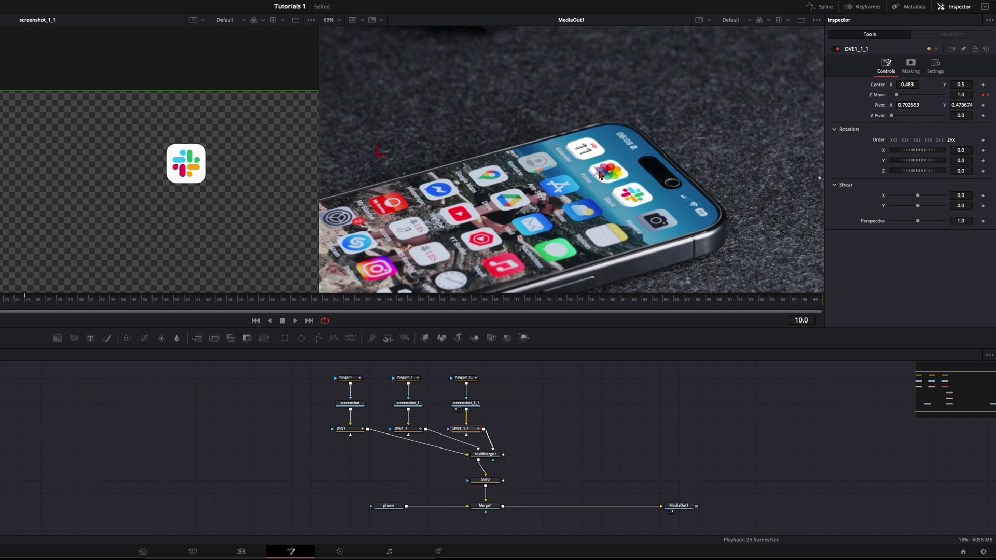
{"action": "left_click_drag", "start_coordinate": [600, 174], "coordinate": [632, 197]}
{"action": "left_click_drag", "start_coordinate": [18, 298], "coordinate": [88, 298]}
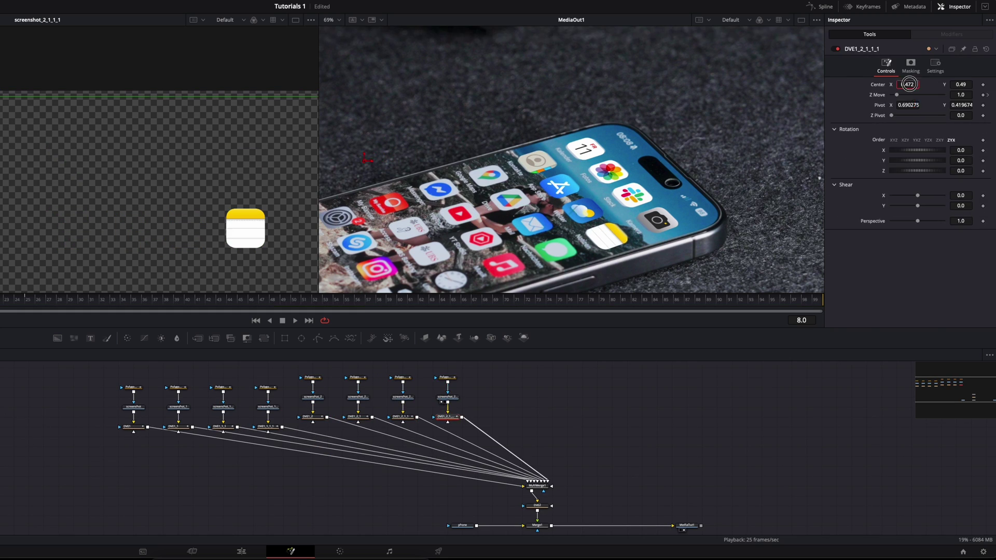
Select the four node chains of the second icon row.
{"action": "left_click_drag", "start_coordinate": [469, 403], "coordinate": [285, 449]}
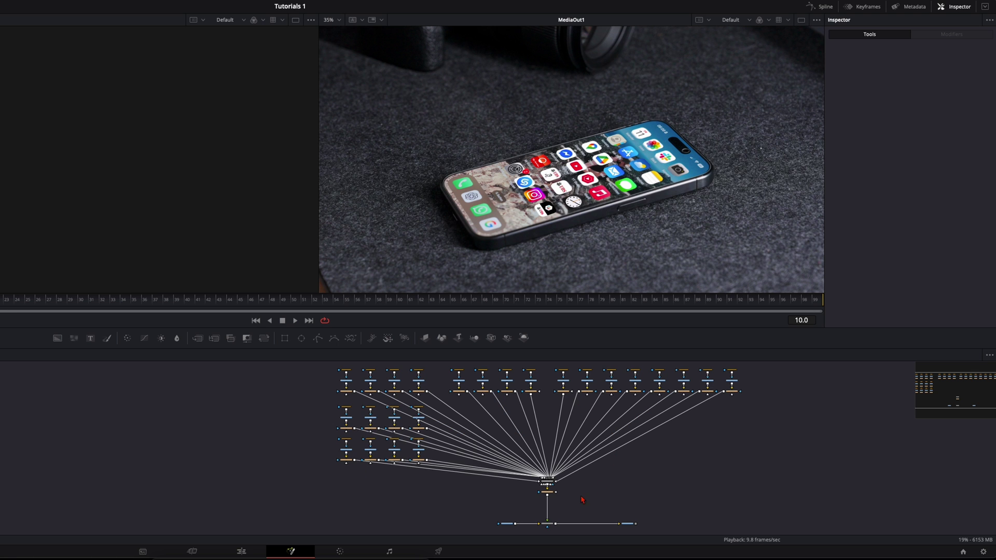
Open the Spline editor and display the Z Move curve of the last listed DVE.
{"action": "scroll", "coordinate": [571, 506], "scroll_direction": "up", "scroll_amount": 5}
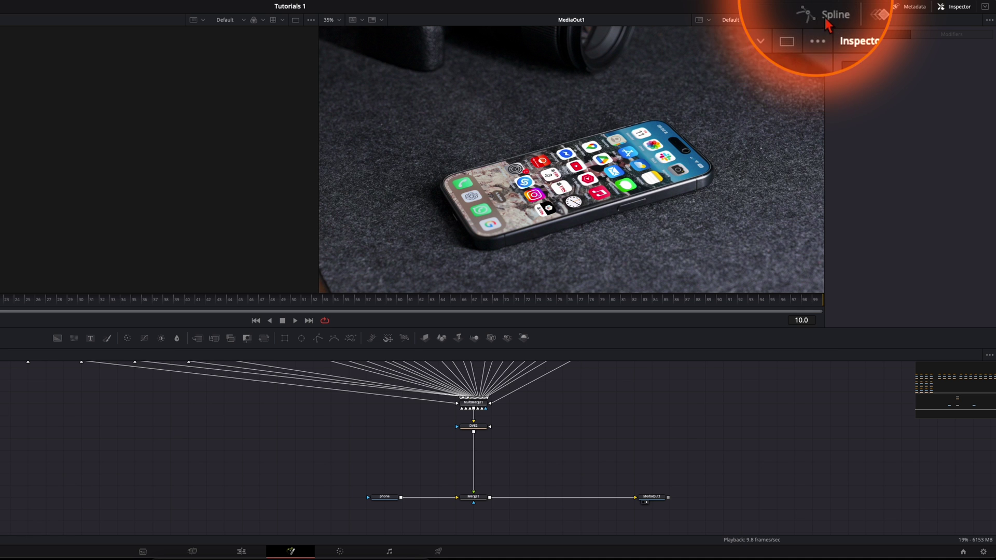
{"action": "left_click", "coordinate": [811, 6]}
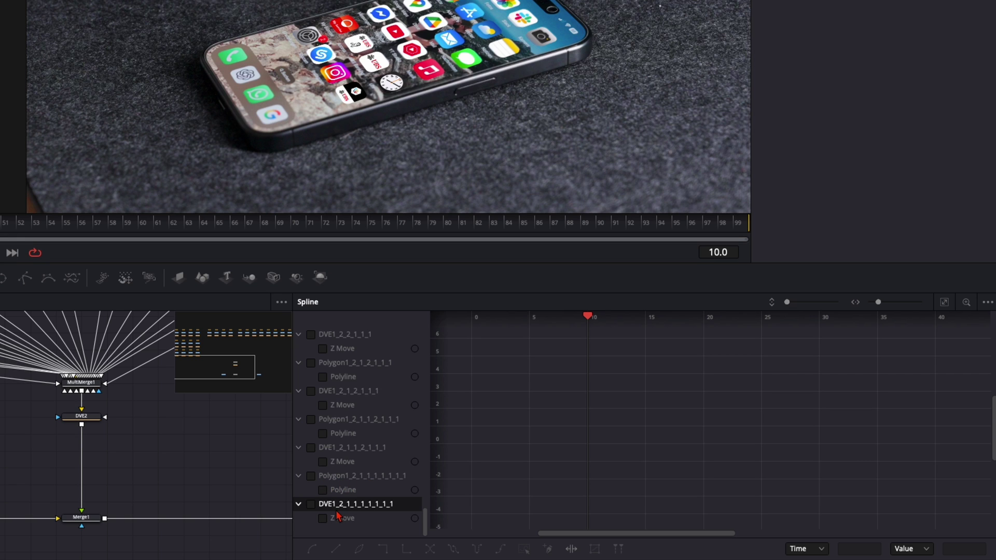
{"action": "left_click", "coordinate": [311, 504]}
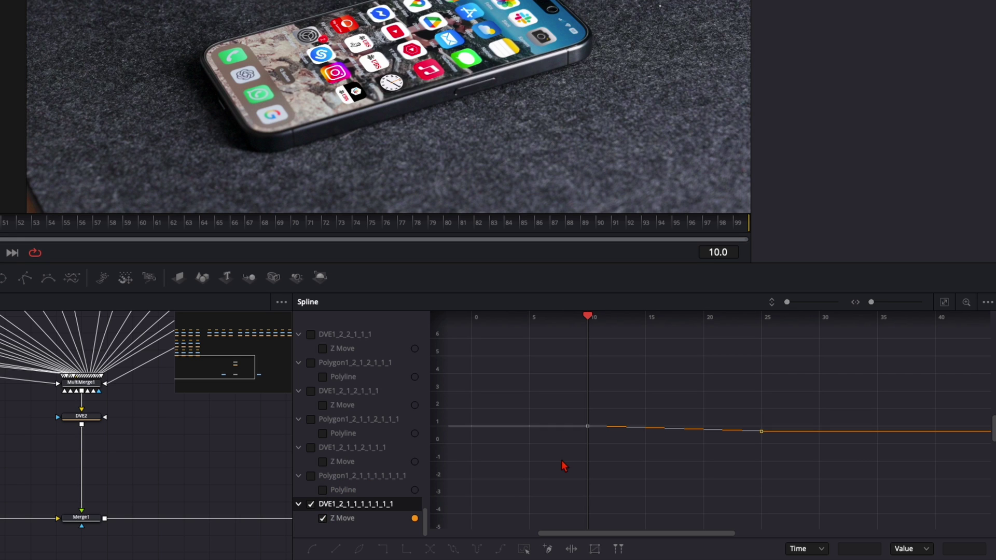
{"action": "scroll", "coordinate": [609, 452], "scroll_direction": "up", "scroll_amount": 4}
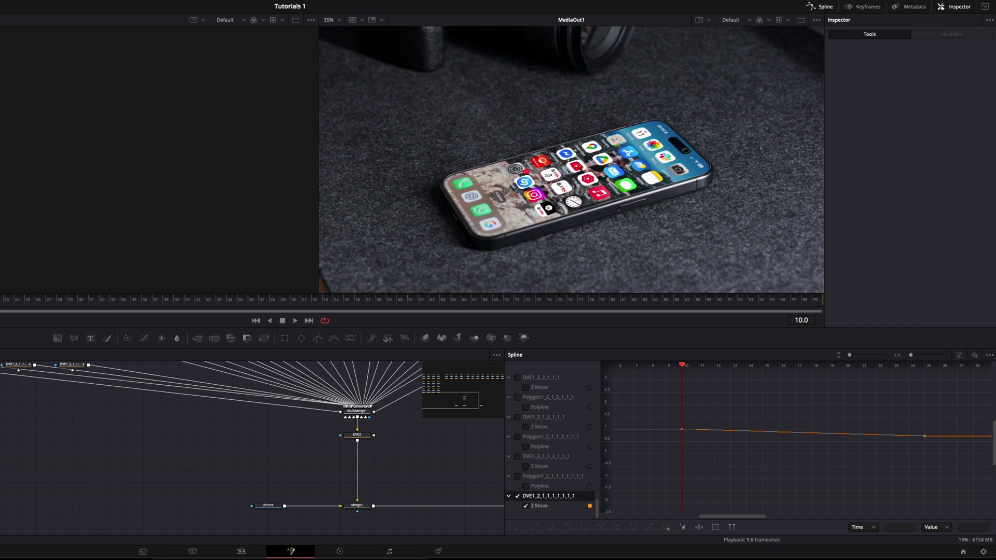
Retime the last listed DVE's Z Move keyframes to start at frame 13 and end at frame 28 with value 0.32.
{"action": "scroll", "coordinate": [687, 464], "scroll_direction": "down", "scroll_amount": 5}
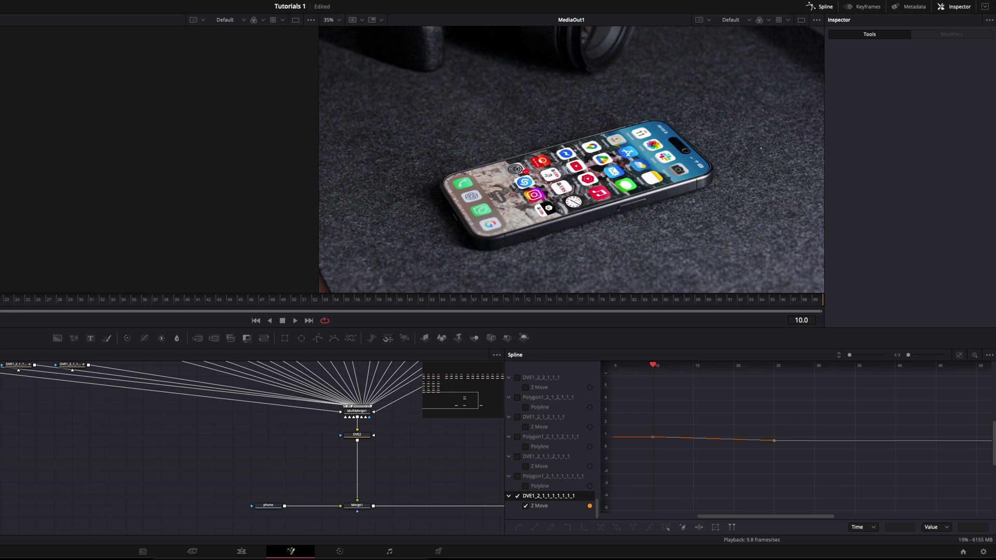
{"action": "left_click", "coordinate": [28, 305]}
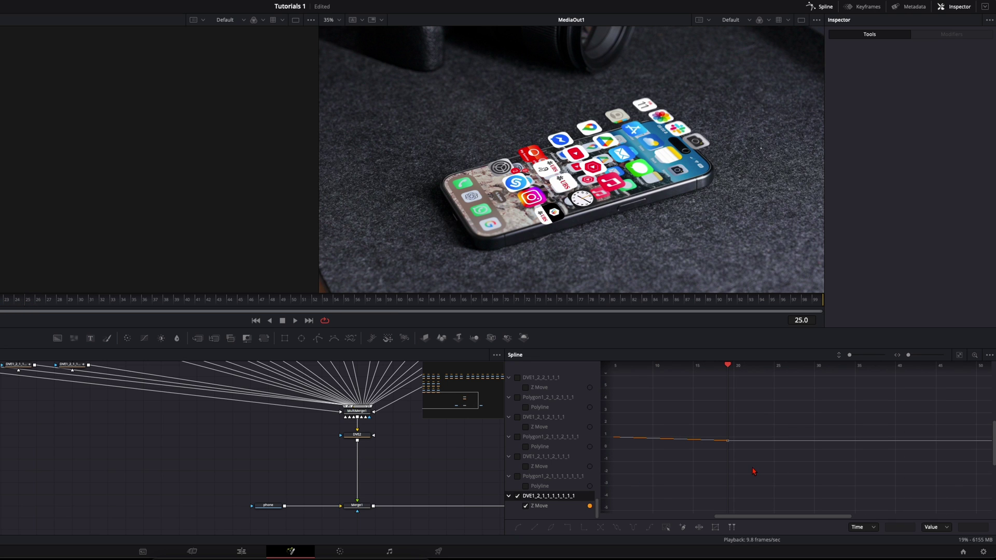
{"action": "left_click_drag", "start_coordinate": [633, 397], "coordinate": [663, 442]}
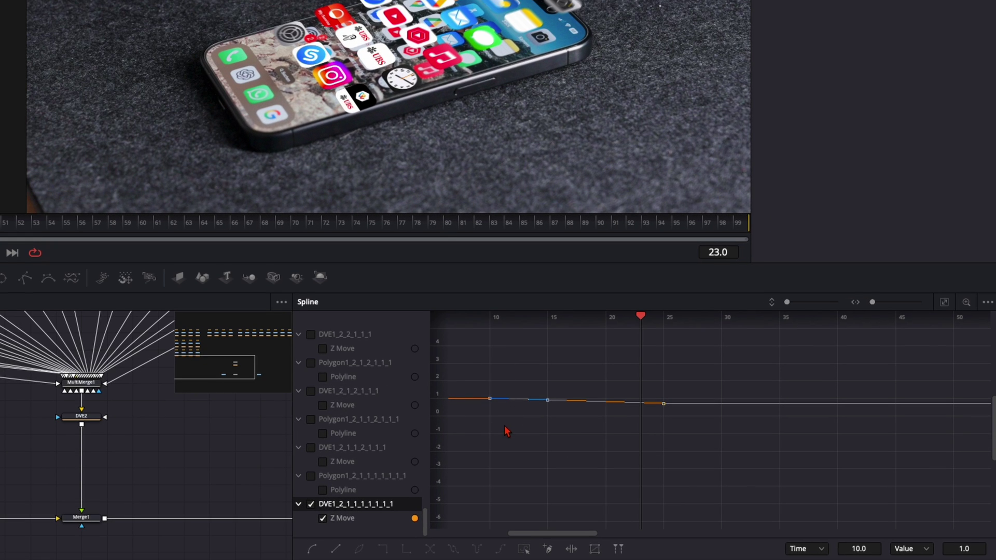
{"action": "left_click", "coordinate": [662, 439]}
{"action": "left_click", "coordinate": [653, 424]}
{"action": "left_click_drag", "start_coordinate": [489, 401], "coordinate": [523, 407]}
{"action": "left_click_drag", "start_coordinate": [693, 437], "coordinate": [697, 417]}
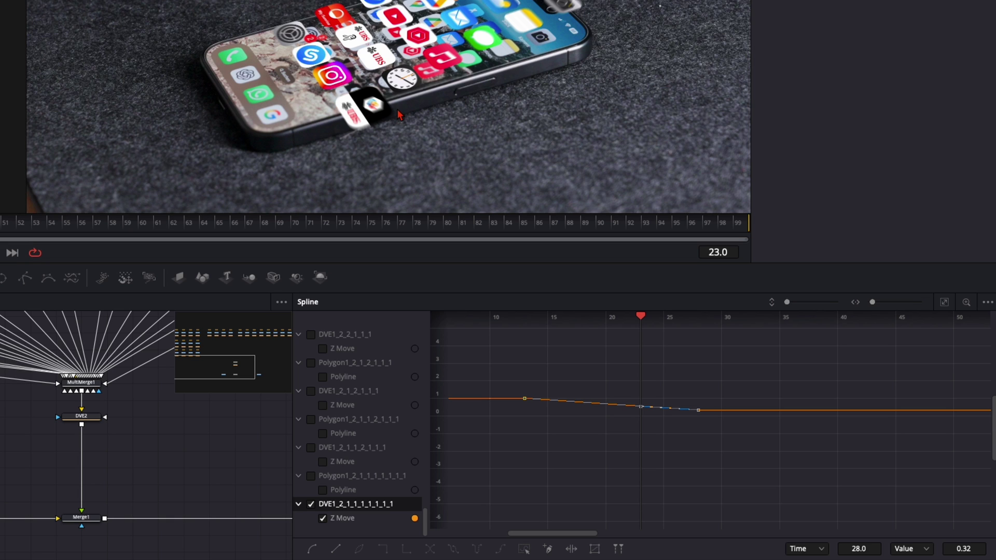
Display only the second-to-last DVE's Z Move curve and shift its end keyframe to a different frame.
{"action": "left_click", "coordinate": [310, 504]}
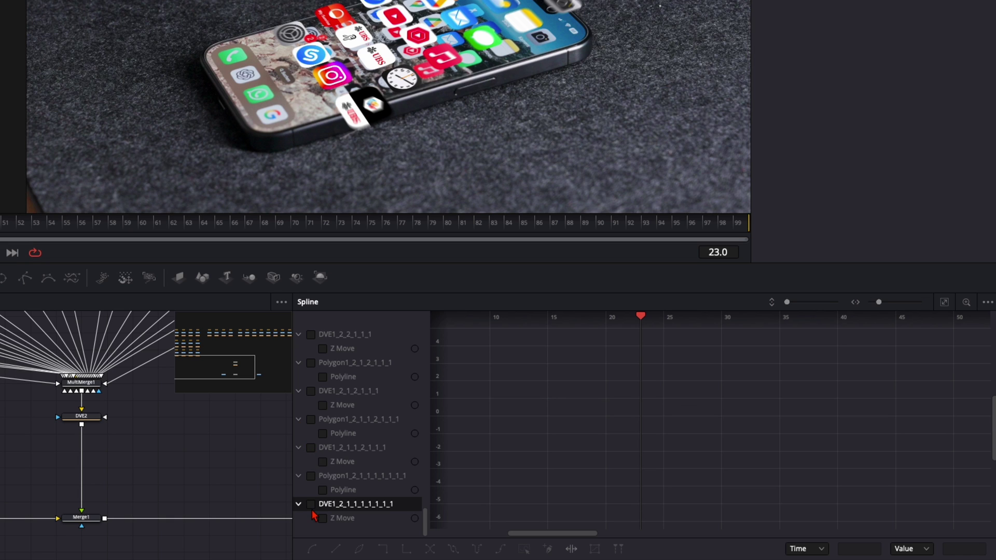
{"action": "left_click", "coordinate": [311, 449]}
{"action": "left_click", "coordinate": [663, 432]}
{"action": "left_click_drag", "start_coordinate": [663, 435], "coordinate": [743, 442]}
Isolate the Z Move curve of the third-to-last DVE and adjust its keyframe.
{"action": "left_click", "coordinate": [312, 392]}
{"action": "left_click", "coordinate": [311, 448]}
{"action": "left_click", "coordinate": [490, 425]}
{"action": "left_click", "coordinate": [311, 391]}
{"action": "scroll", "coordinate": [315, 396], "scroll_direction": "up", "scroll_amount": 3}
{"action": "left_click", "coordinate": [311, 405]}
{"action": "left_click", "coordinate": [311, 405]}
Stagger the Z Move keyframes of further DVEs, showing one curve at a time, and play back the icon animation.
{"action": "scroll", "coordinate": [316, 373], "scroll_direction": "up", "scroll_amount": 3}
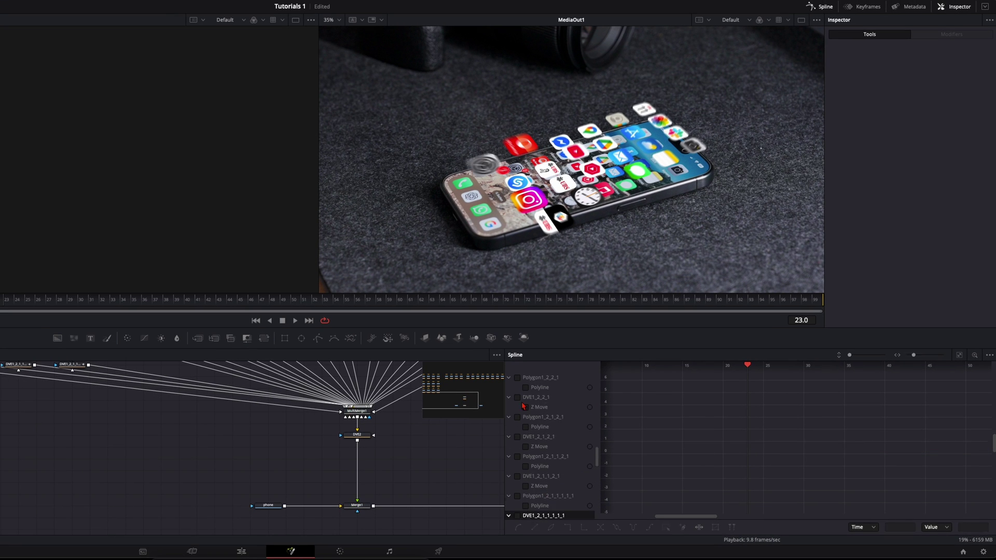
{"action": "left_click", "coordinate": [523, 404]}
{"action": "left_click", "coordinate": [518, 437]}
{"action": "scroll", "coordinate": [523, 415], "scroll_direction": "down", "scroll_amount": 3}
{"action": "left_click", "coordinate": [517, 398]}
{"action": "scroll", "coordinate": [522, 415], "scroll_direction": "down", "scroll_amount": 5}
{"action": "left_click", "coordinate": [517, 496]}
{"action": "left_click", "coordinate": [715, 446]}
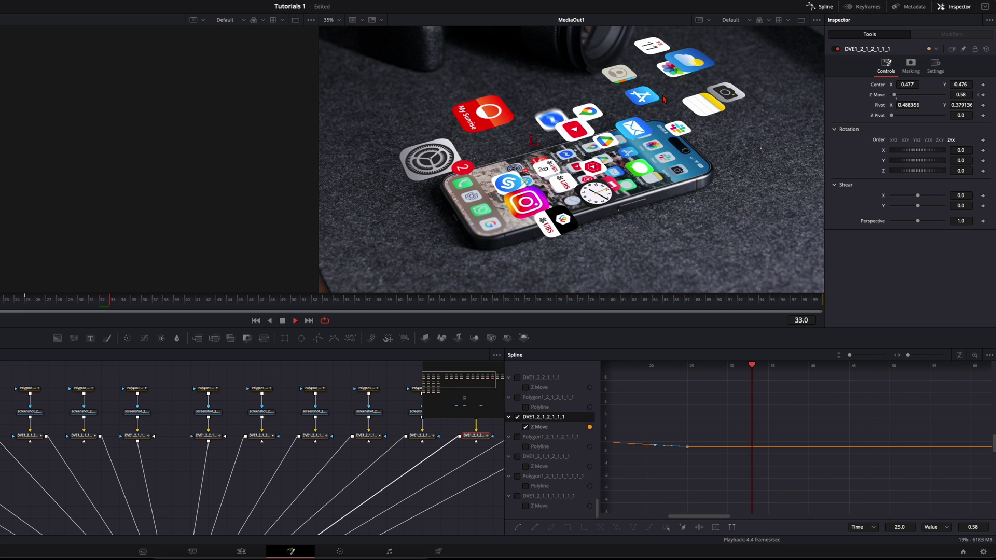
{"action": "key", "text": "space"}
{"action": "key", "text": "ctrl+s"}
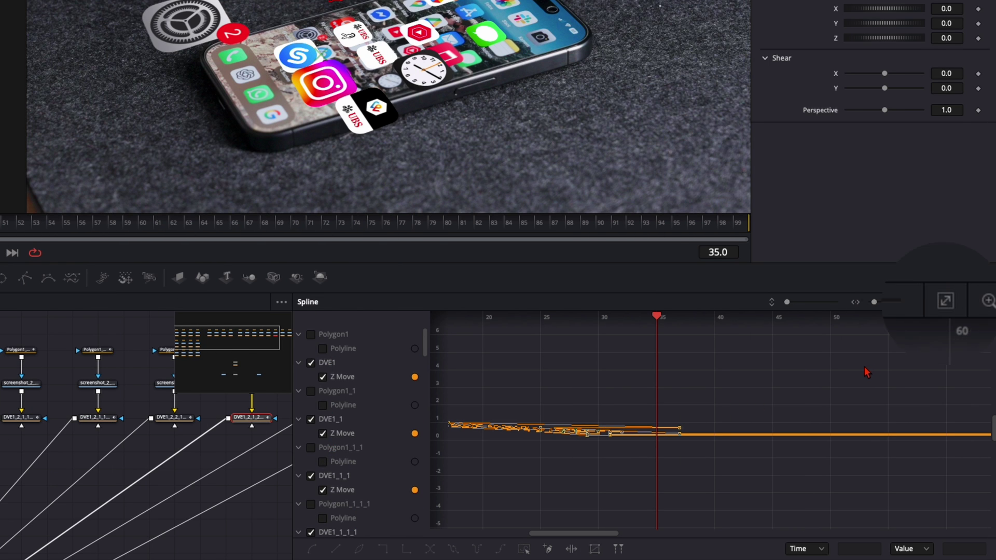
Fit all DVE Z Move curves in the Spline editor, smooth every keyframe, and set Ease In to 80.1.
{"action": "left_click", "coordinate": [943, 302]}
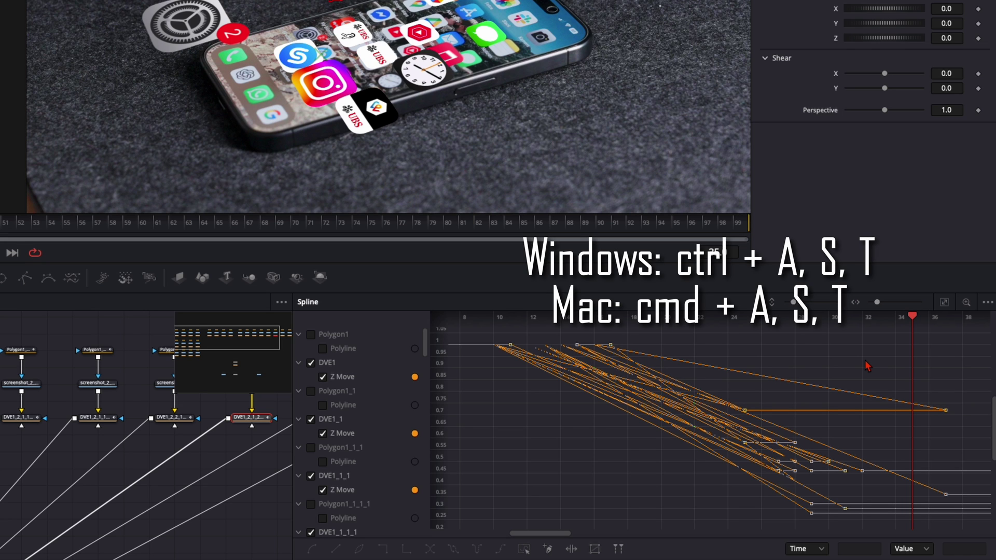
{"action": "key", "text": "ctrl+a"}
{"action": "key", "text": "s"}
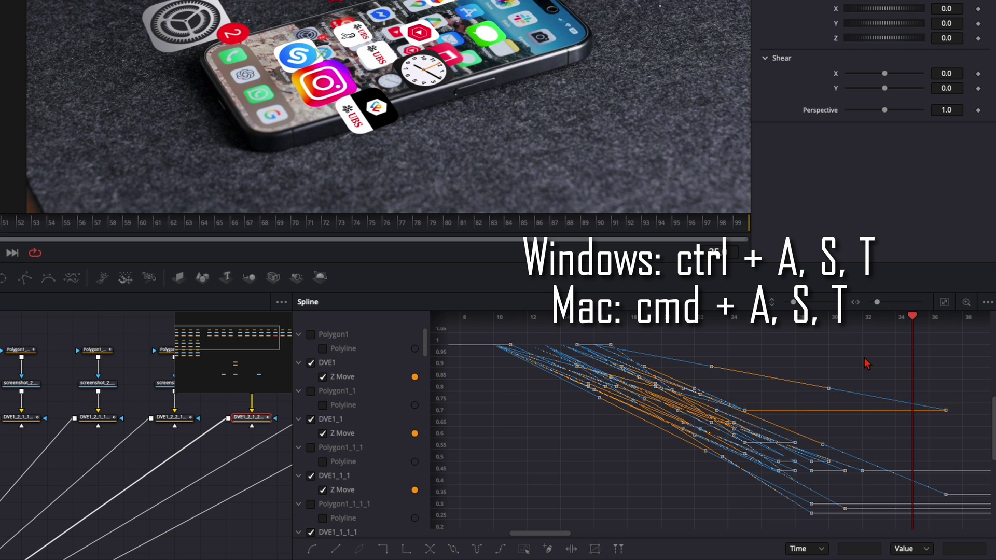
{"action": "key", "text": "ctrl+a"}
{"action": "key", "text": "s"}
{"action": "key", "text": "t"}
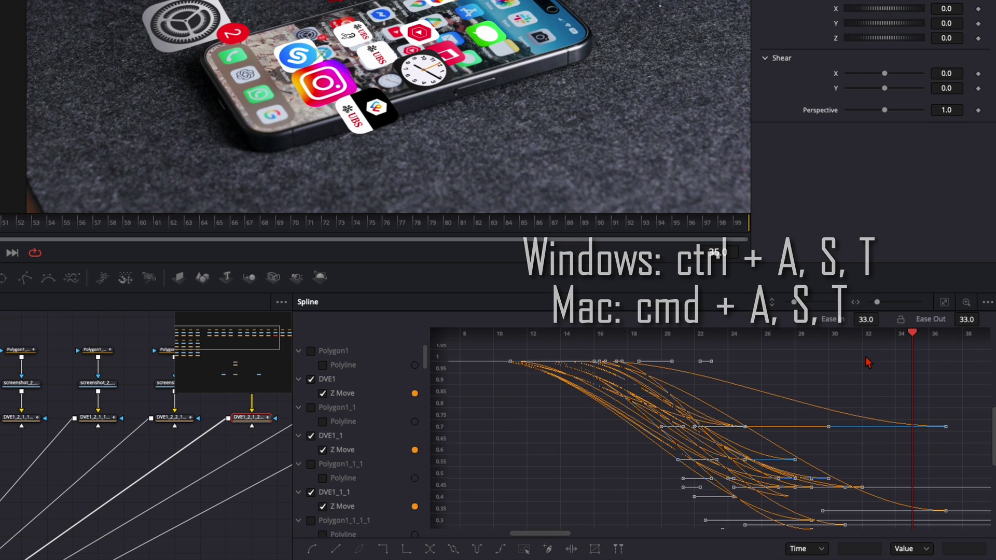
{"action": "left_click_drag", "start_coordinate": [868, 321], "coordinate": [140, 206]}
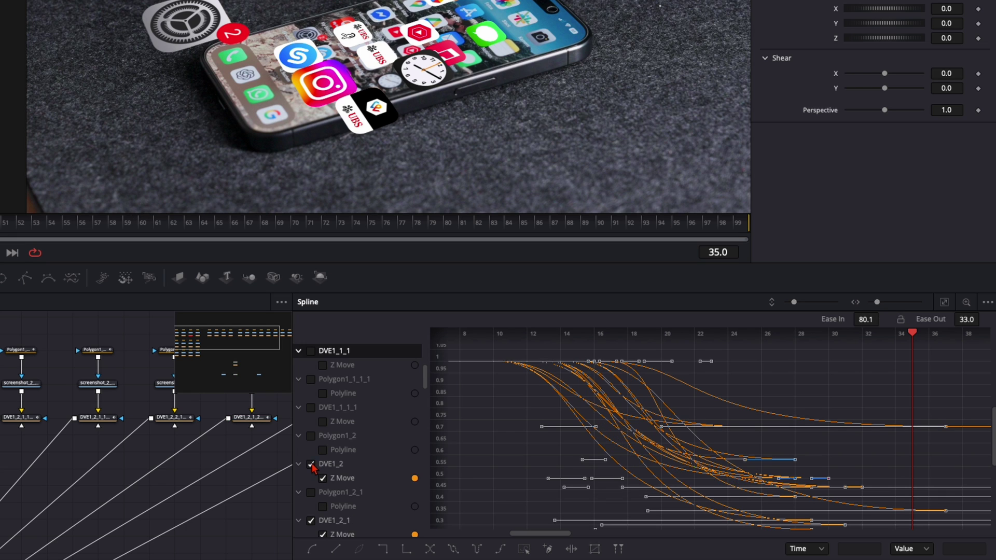
Turn off the curve display of individual DVEs and close the Spline editor.
{"action": "left_click", "coordinate": [312, 464]}
{"action": "scroll", "coordinate": [312, 464], "scroll_direction": "down", "scroll_amount": 5}
{"action": "left_click", "coordinate": [311, 408]}
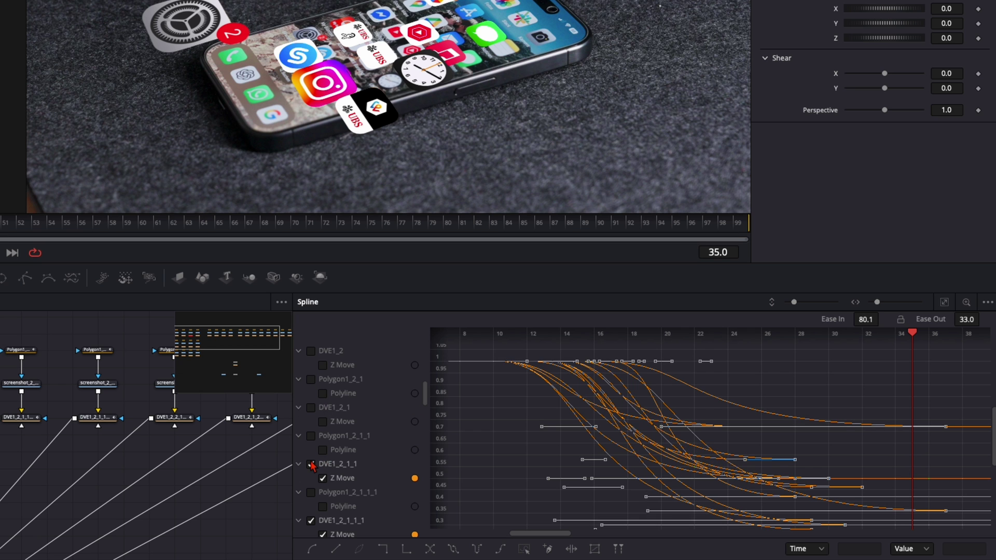
{"action": "left_click", "coordinate": [322, 465]}
{"action": "scroll", "coordinate": [322, 472], "scroll_direction": "down", "scroll_amount": 2}
{"action": "left_click", "coordinate": [299, 464]}
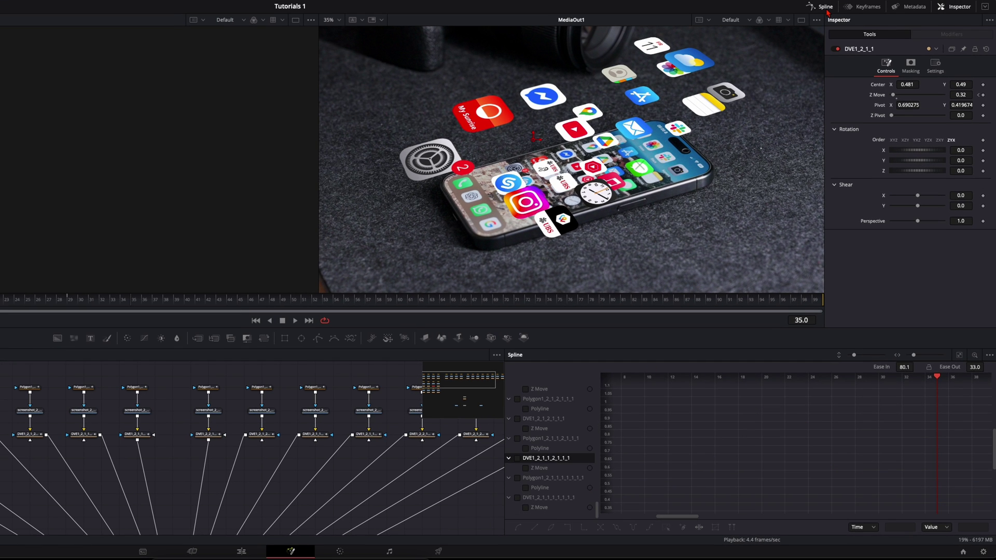
{"action": "left_click", "coordinate": [825, 9]}
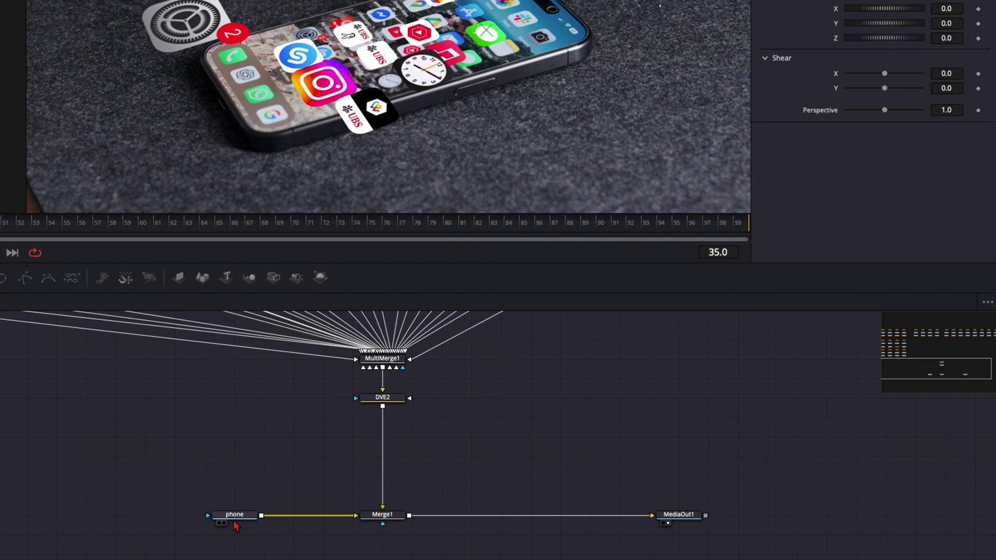
Move the phone node away from Merge1 and insert a Gaussian Blur between them.
{"action": "left_click", "coordinate": [234, 520]}
{"action": "left_click_drag", "start_coordinate": [234, 520], "coordinate": [141, 516]}
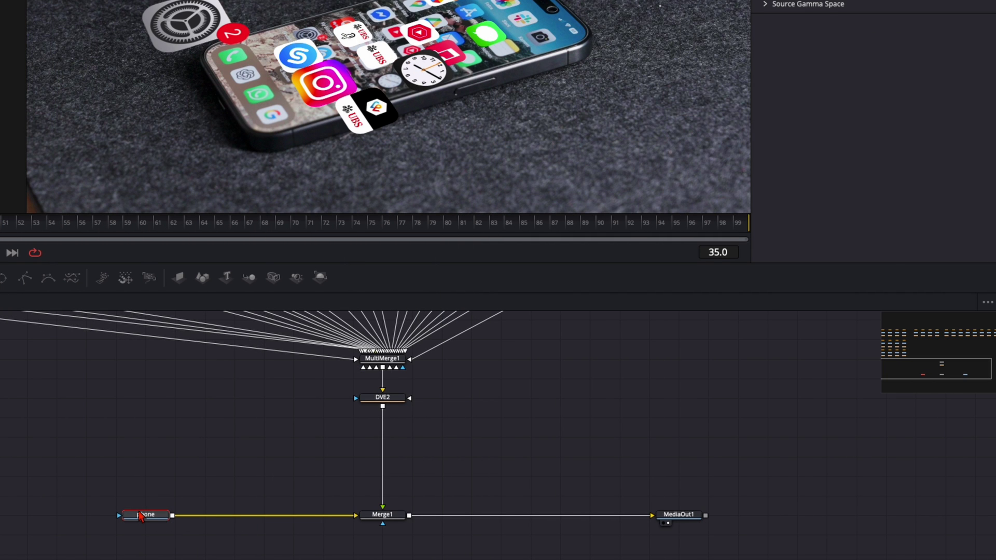
{"action": "key", "text": "shift+space"}
{"action": "type", "text": "gau"}
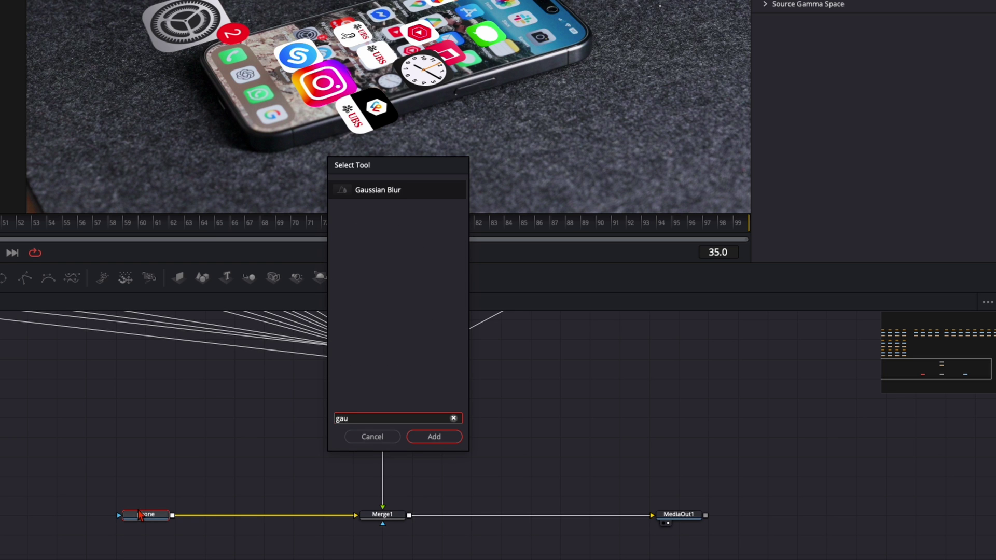
{"action": "key", "text": "Return"}
{"action": "left_click_drag", "start_coordinate": [223, 522], "coordinate": [273, 523]}
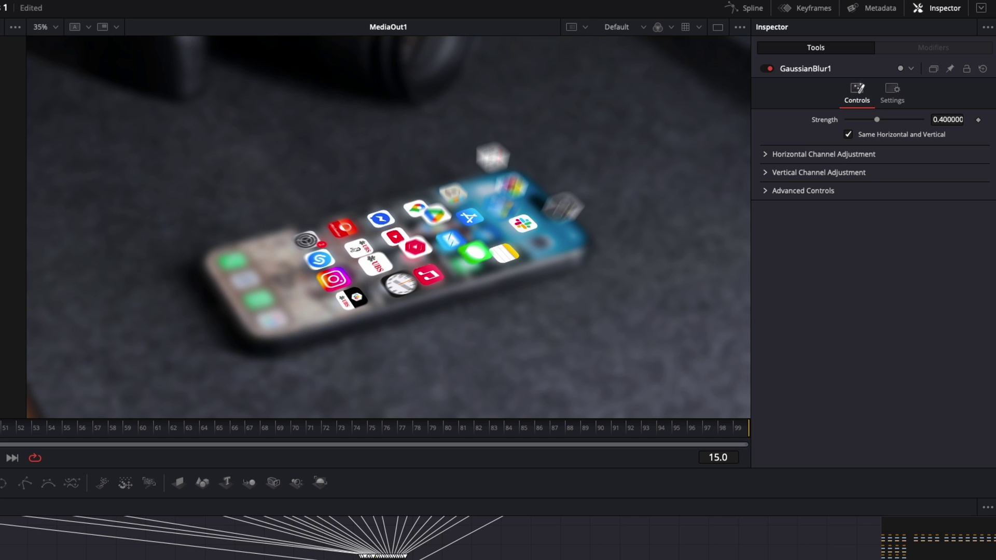
Set the Gaussian Blur's Strength to 0.3 and keyframe it at frame 15.
{"action": "left_click", "coordinate": [954, 121]}
{"action": "type", "text": "0.35"}
{"action": "key", "text": "BackSpace"}
{"action": "key", "text": "Return"}
{"action": "left_click", "coordinate": [979, 121]}
Keyframe the Gaussian Blur's Strength at 0.0 on frame 10 and play back the blur transition.
{"action": "key", "text": "Left"}
{"action": "key", "text": "Left"}
{"action": "key", "text": "Left"}
{"action": "key", "text": "Left"}
{"action": "key", "text": "Left"}
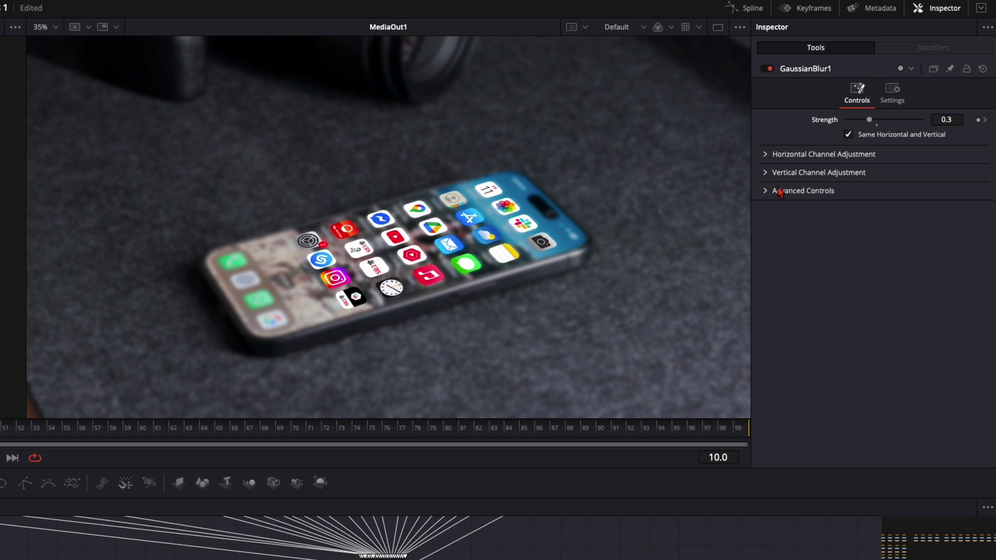
{"action": "left_click_drag", "start_coordinate": [869, 123], "coordinate": [813, 129]}
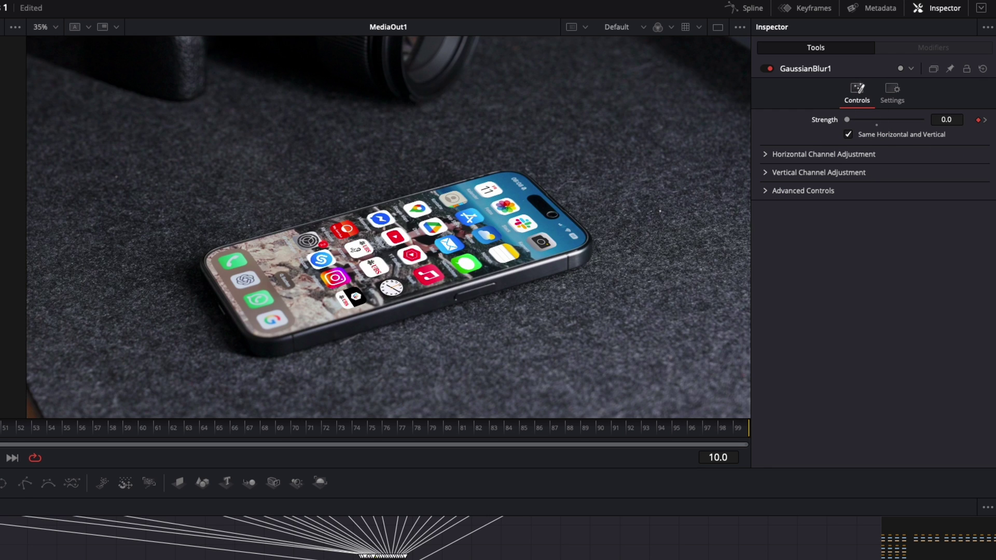
{"action": "key", "text": "space"}
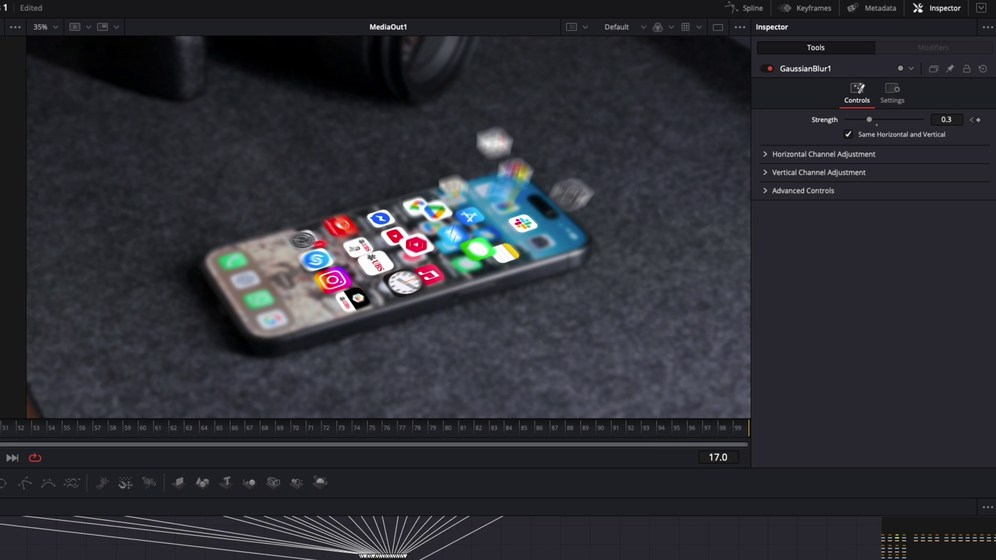
{"action": "key", "text": "space"}
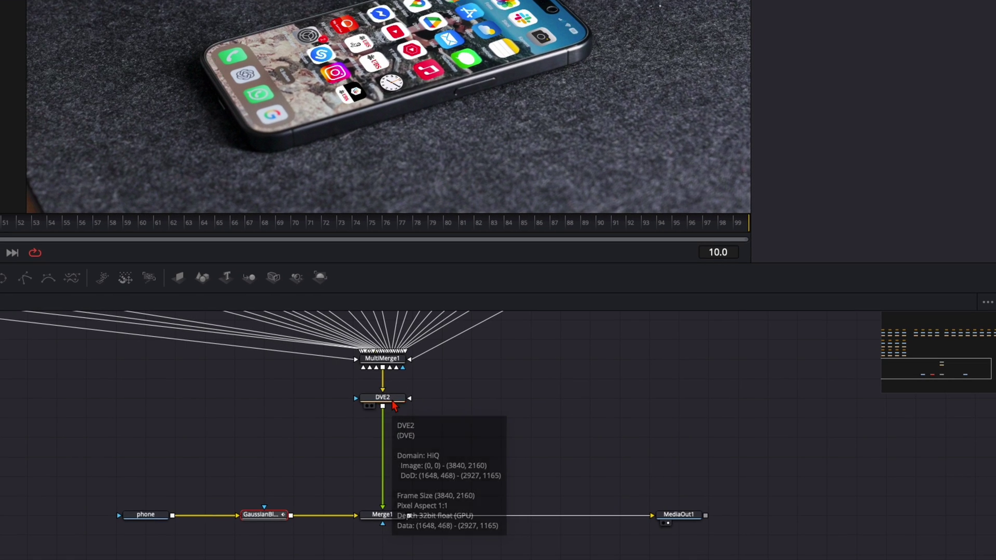
Add a Soft Glow node directly after DVE2.
{"action": "left_click", "coordinate": [570, 422]}
{"action": "key", "text": "shift+space"}
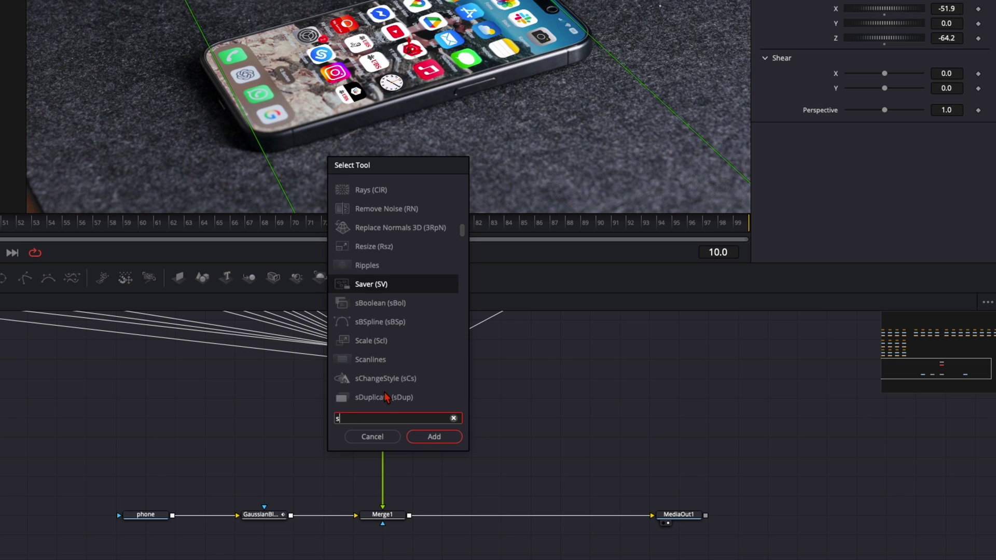
{"action": "type", "text": "soft"}
{"action": "key", "text": "Return"}
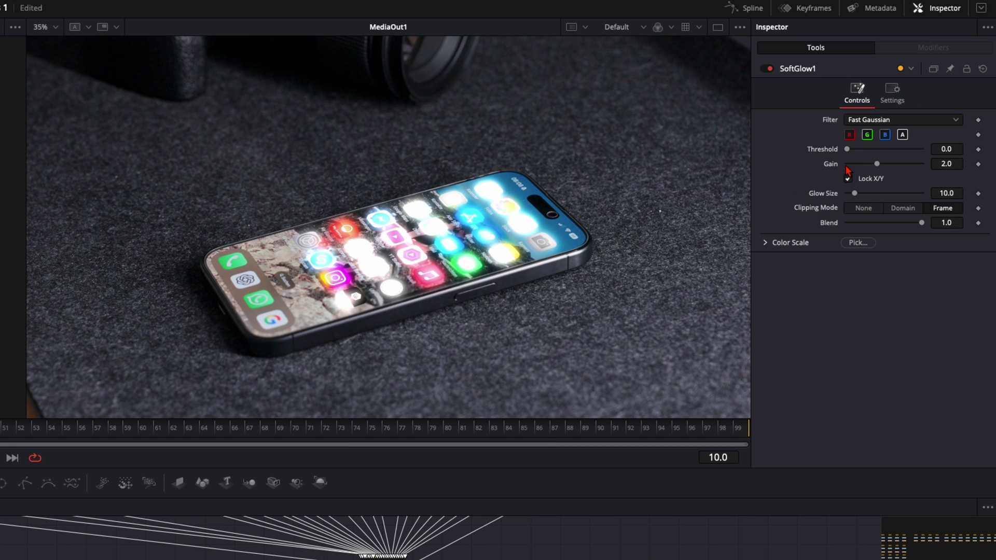
Disable the glow's red channel and set its Gain to 0.35.
{"action": "left_click", "coordinate": [849, 136]}
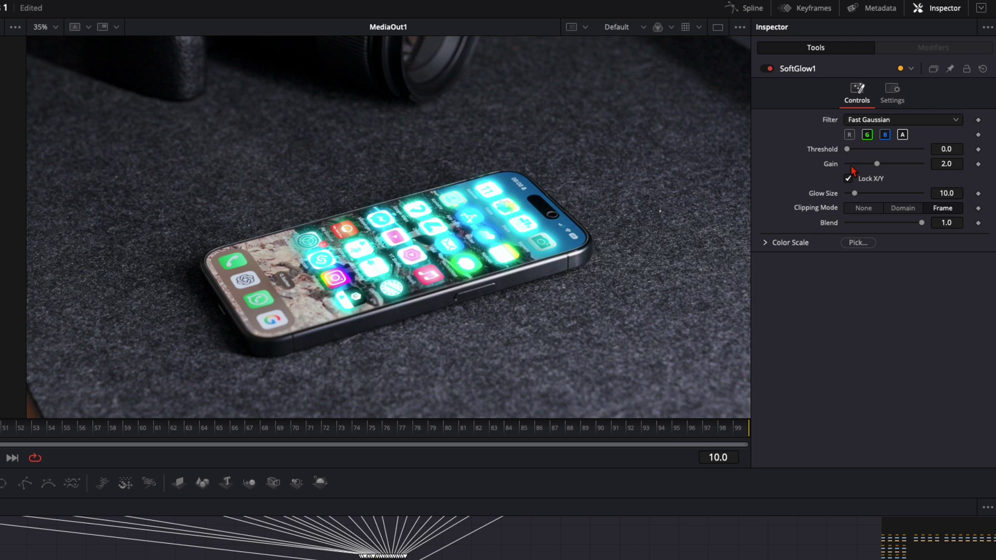
{"action": "left_click", "coordinate": [853, 164]}
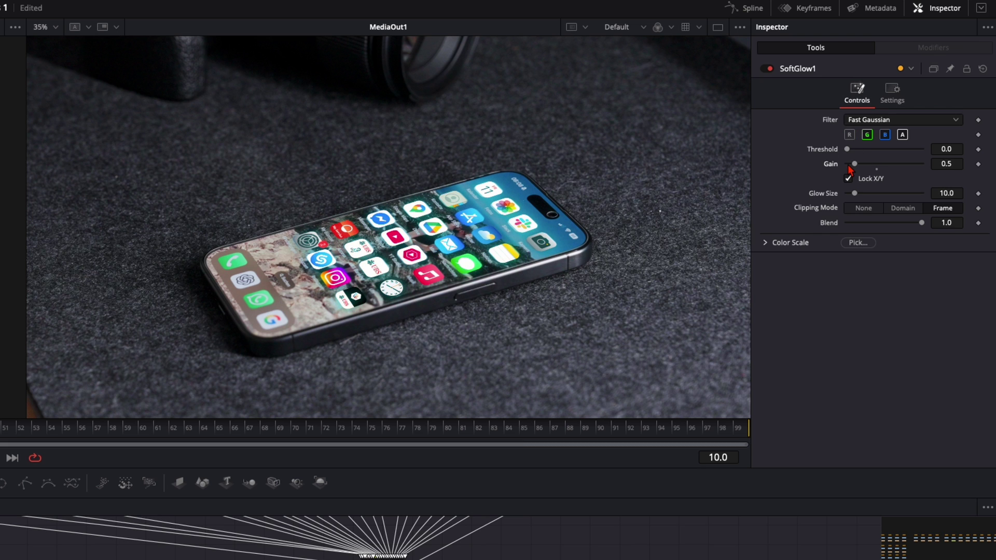
{"action": "left_click", "coordinate": [956, 165]}
{"action": "key", "text": "BackSpace"}
{"action": "type", "text": "35"}
{"action": "key", "text": "Tab"}
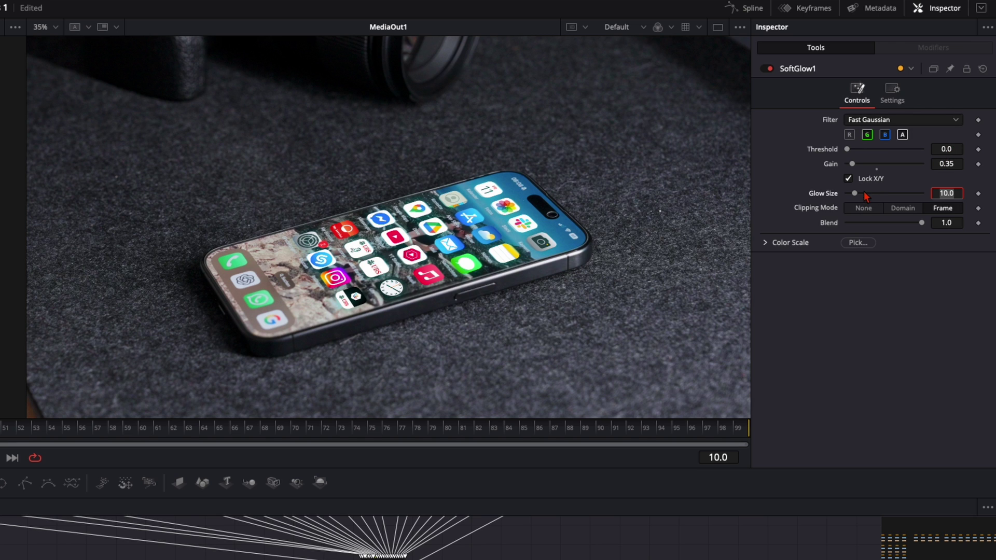
Toggle the Soft Glow off and on to compare the icons at frames 10 and 37.
{"action": "left_click", "coordinate": [768, 69]}
{"action": "left_click", "coordinate": [768, 69]}
{"action": "left_click", "coordinate": [766, 70]}
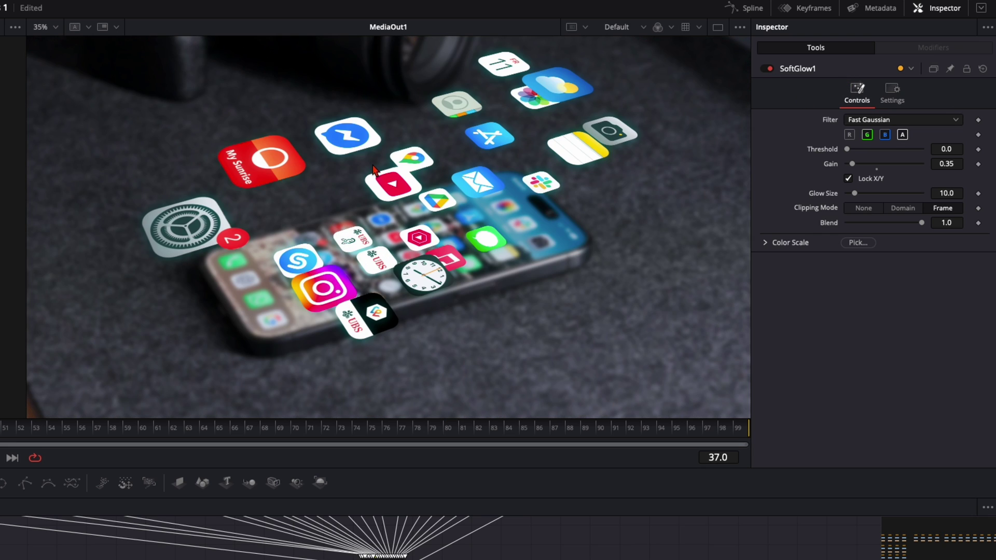
{"action": "left_click", "coordinate": [771, 70]}
{"action": "left_click", "coordinate": [770, 70]}
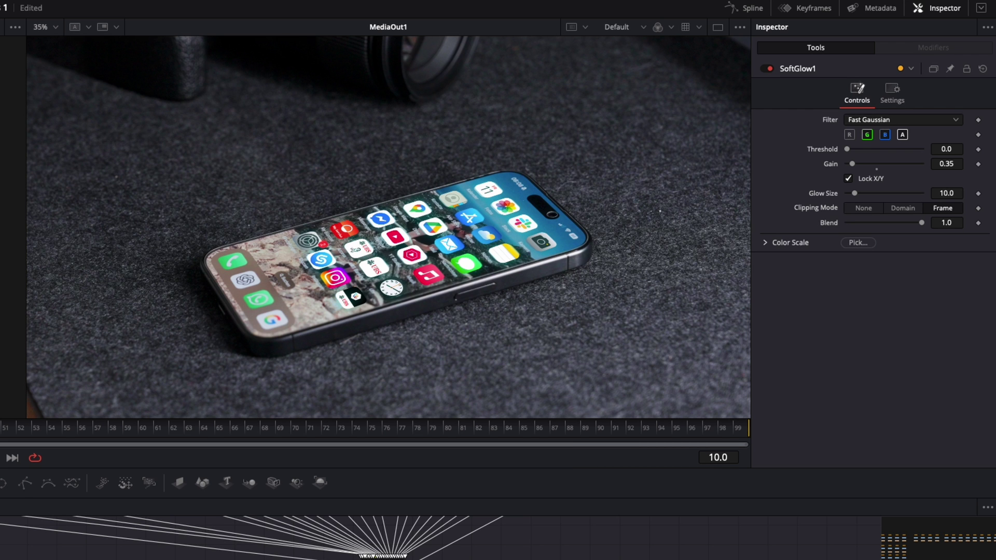
Keyframe the Soft Glow's Gain at 0.35 on frame 15 and at 0.0 on frame 10.
{"action": "key", "text": "space"}
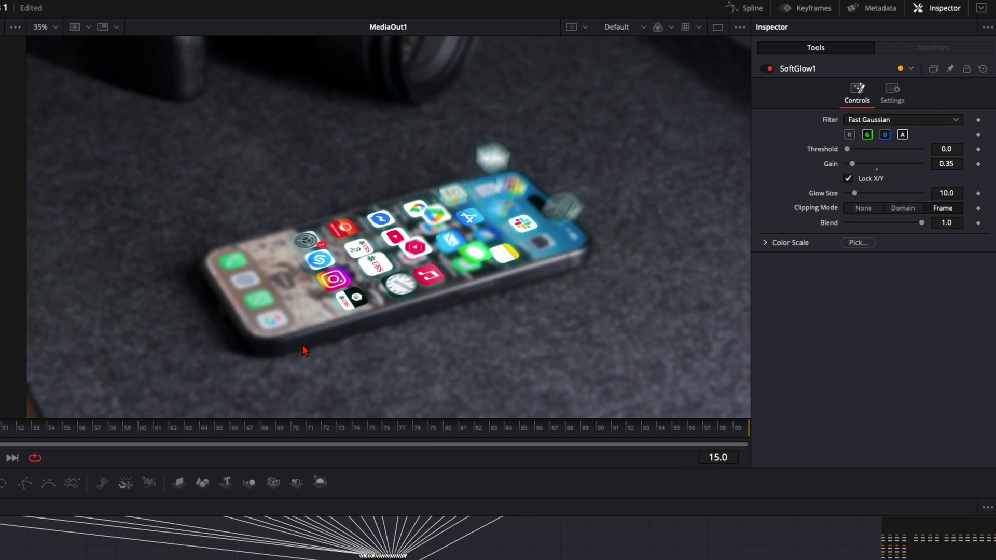
{"action": "left_click", "coordinate": [978, 165]}
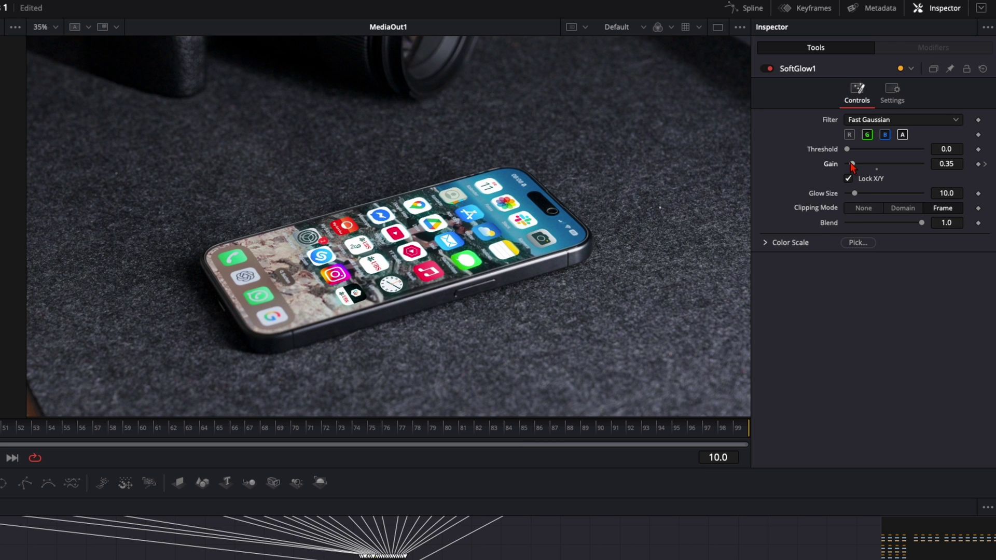
{"action": "left_click_drag", "start_coordinate": [851, 164], "coordinate": [842, 166]}
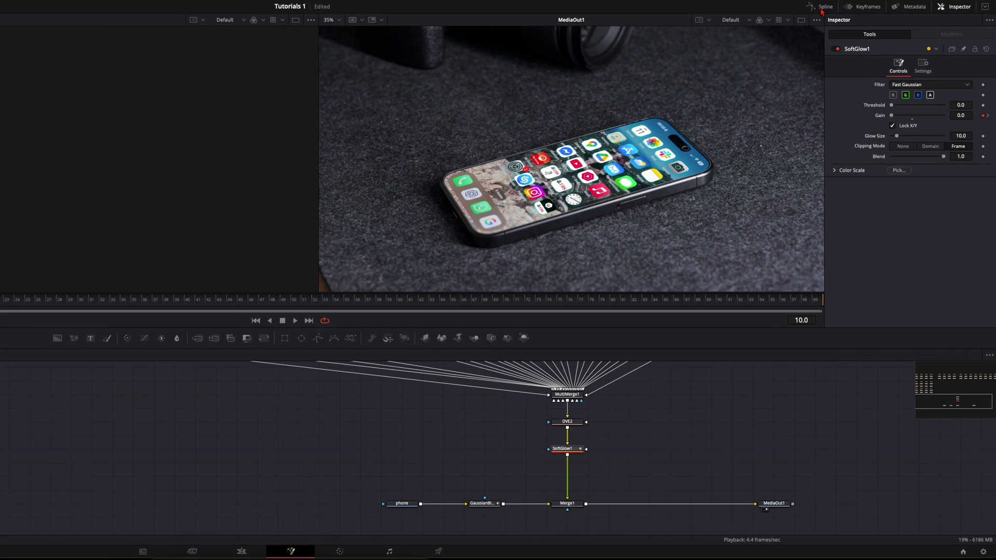
Smooth the blur Strength and glow Gain curves in the Spline editor and pull their frame 15 end points outward.
{"action": "left_click", "coordinate": [742, 7]}
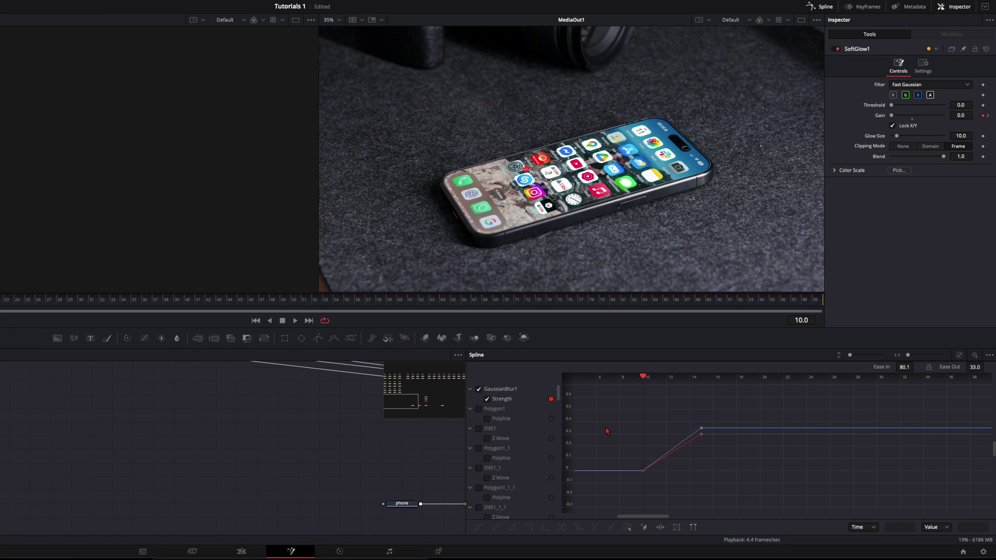
{"action": "scroll", "coordinate": [657, 440], "scroll_direction": "up", "scroll_amount": 3}
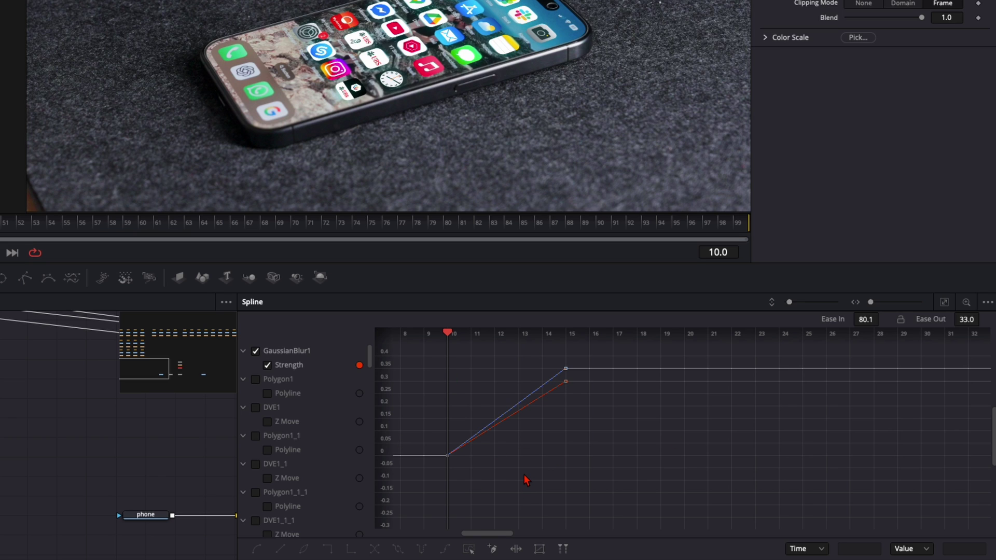
{"action": "key", "text": "shift+s"}
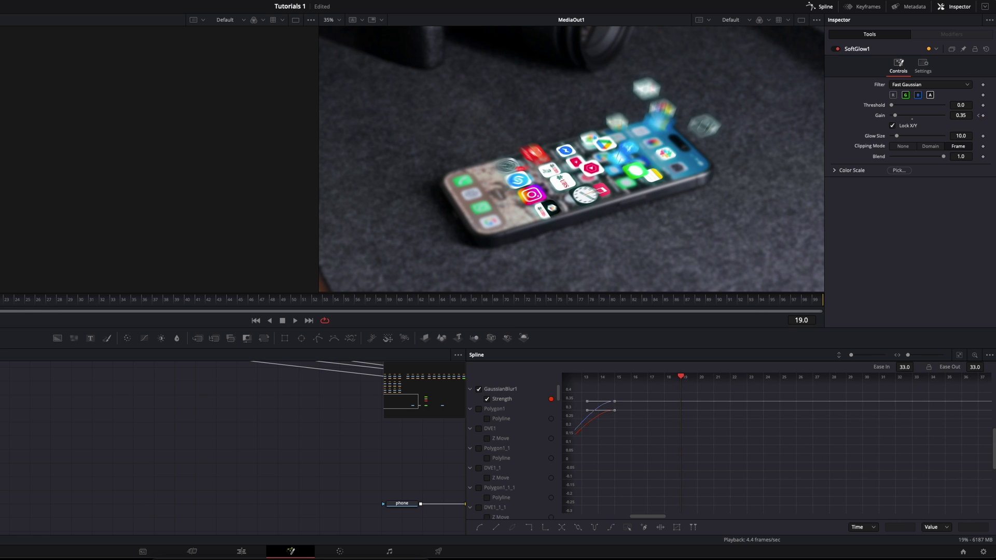
{"action": "left_click_drag", "start_coordinate": [30, 313], "coordinate": [0, 313]}
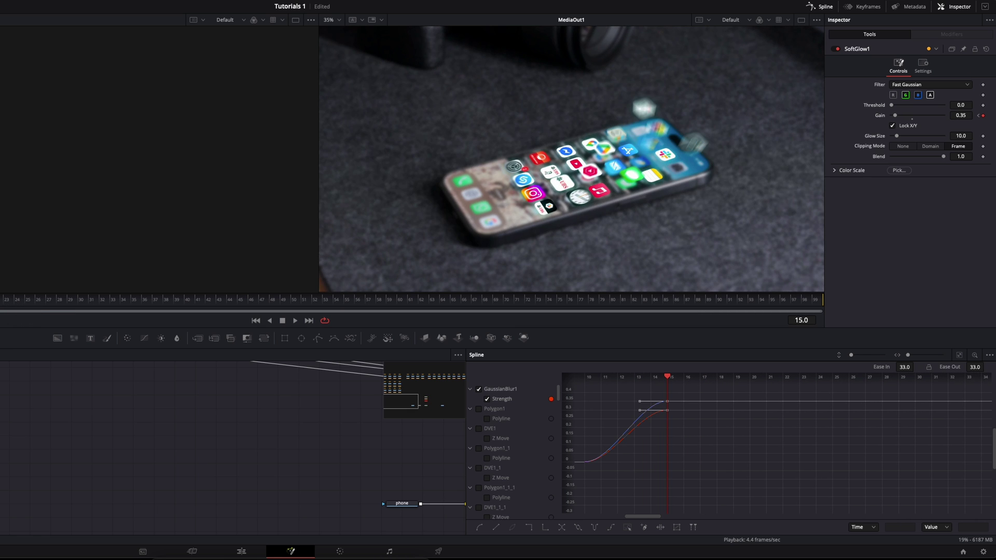
{"action": "left_click", "coordinate": [667, 401]}
{"action": "left_click_drag", "start_coordinate": [668, 403], "coordinate": [748, 411]}
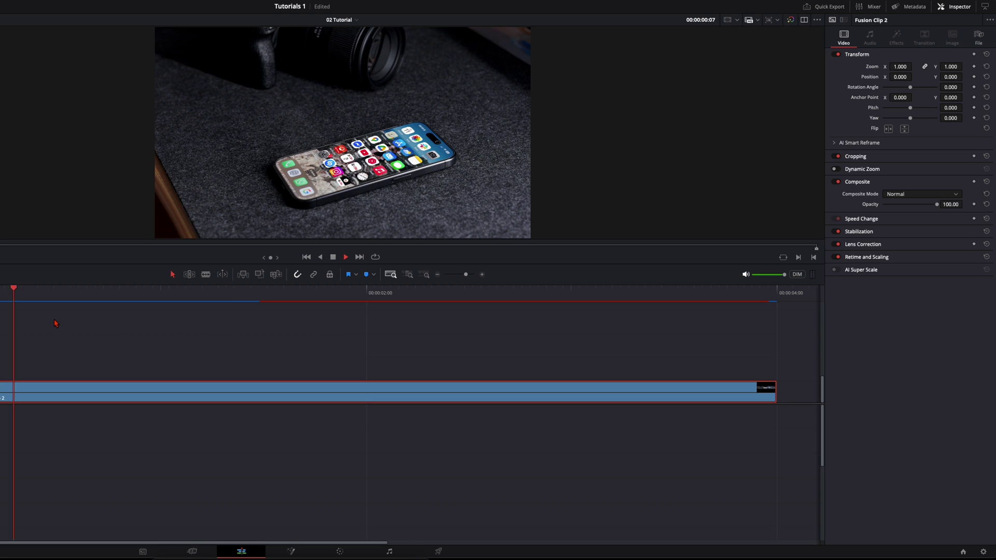
Return to the Fusion page, display another DVE's Z Move curve, and fine-tune its keyframe.
{"action": "key", "text": "shift+5"}
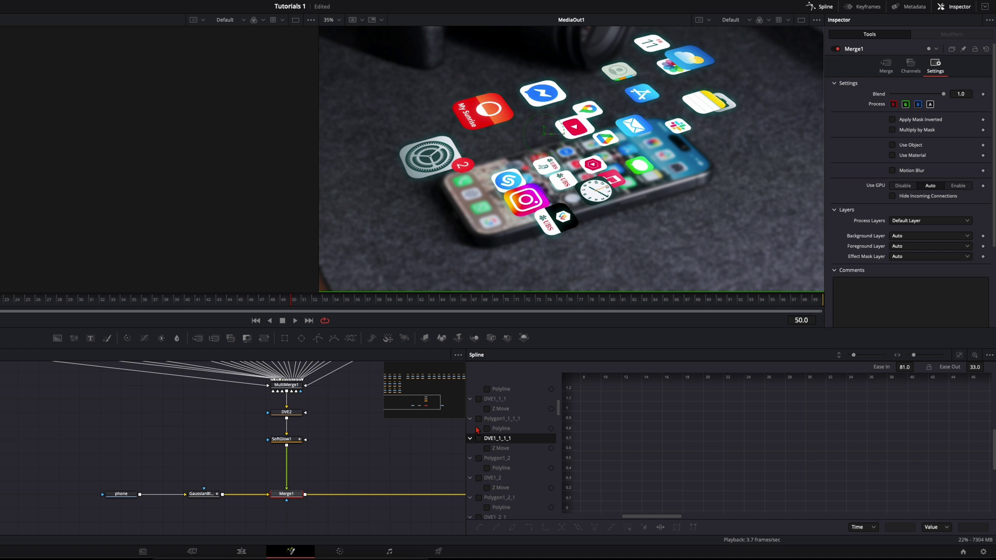
{"action": "scroll", "coordinate": [499, 487], "scroll_direction": "down", "scroll_amount": 4}
{"action": "left_click", "coordinate": [479, 477]}
{"action": "left_click_drag", "start_coordinate": [795, 452], "coordinate": [792, 458]}
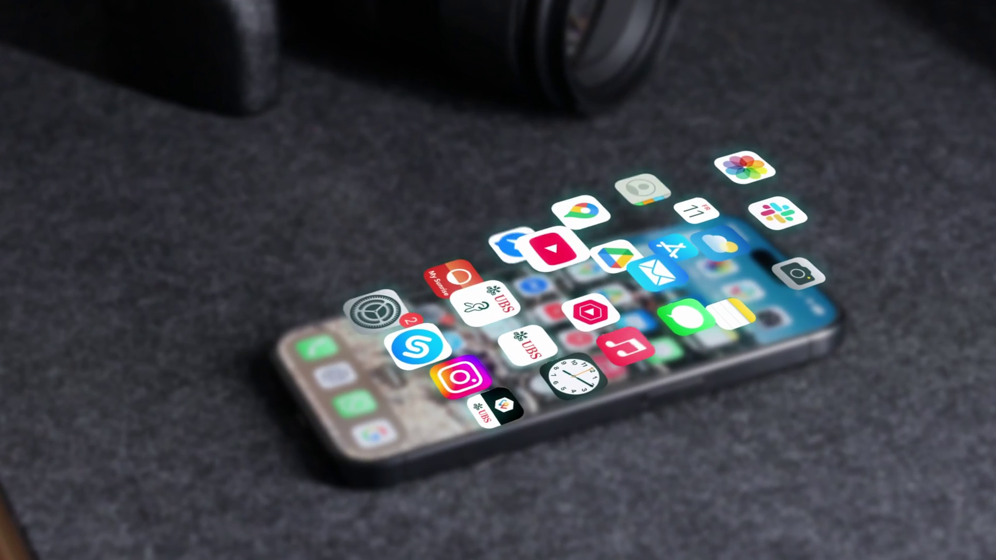